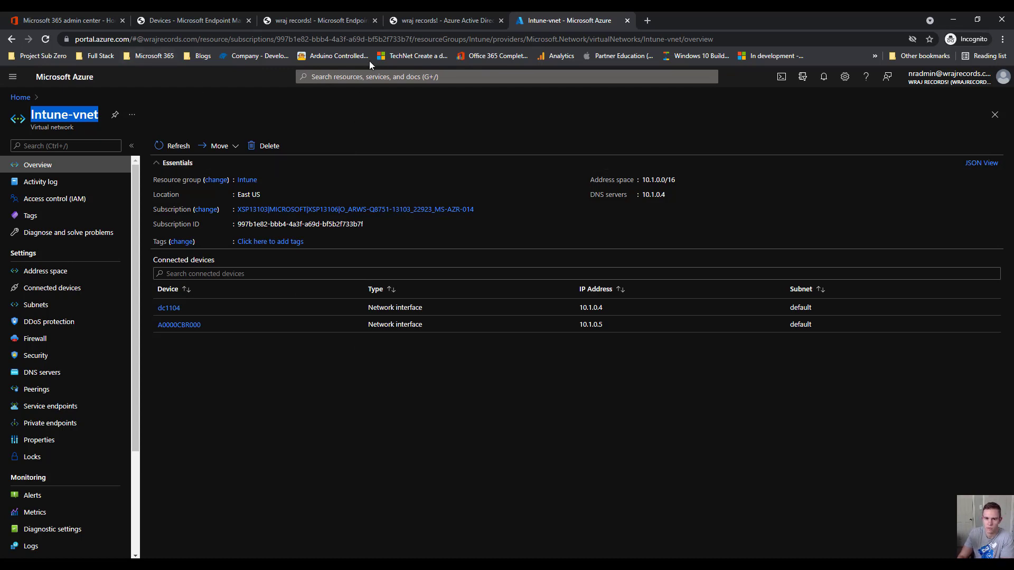
Move from the Endpoint Manager tabs to the Microsoft 365 admin center tab showing the user's licenses
left_click(334, 28)
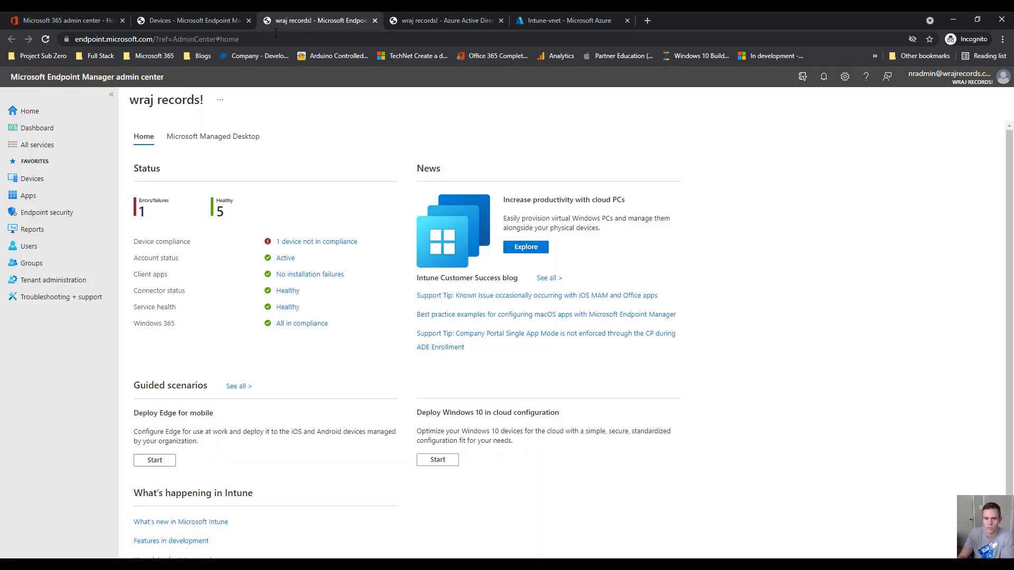
left_click(199, 20)
left_click(53, 16)
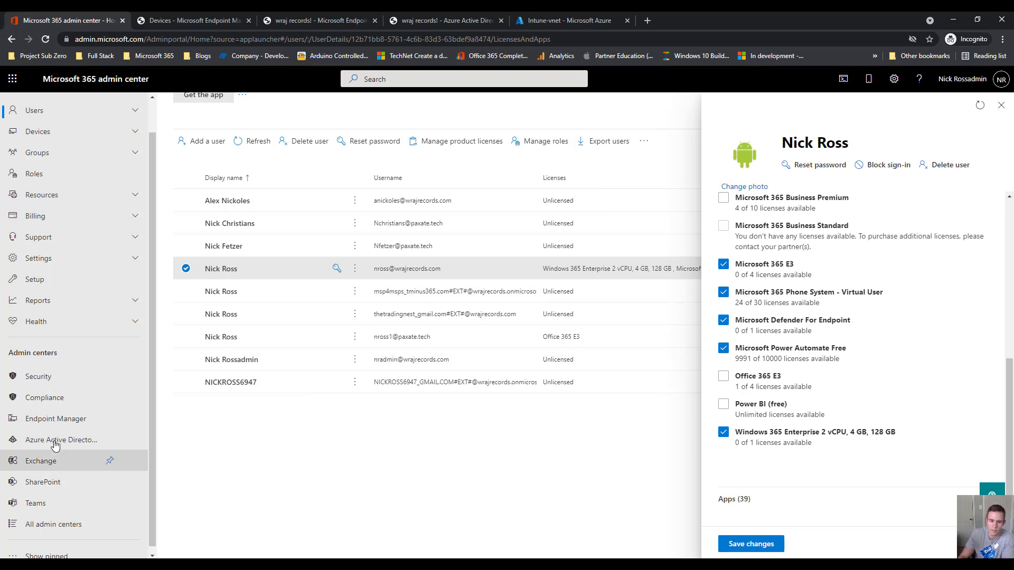
Launch Endpoint Manager from the Admin centers navigation into a new browser tab
left_click(55, 421)
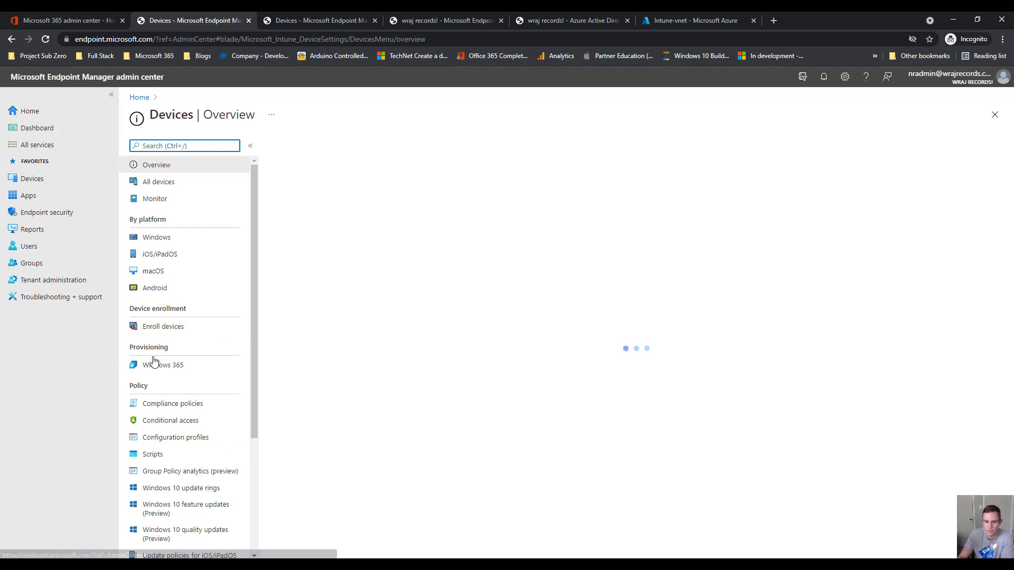
Go to Windows 365's On-premises network connection list and begin a new connection
left_click(154, 366)
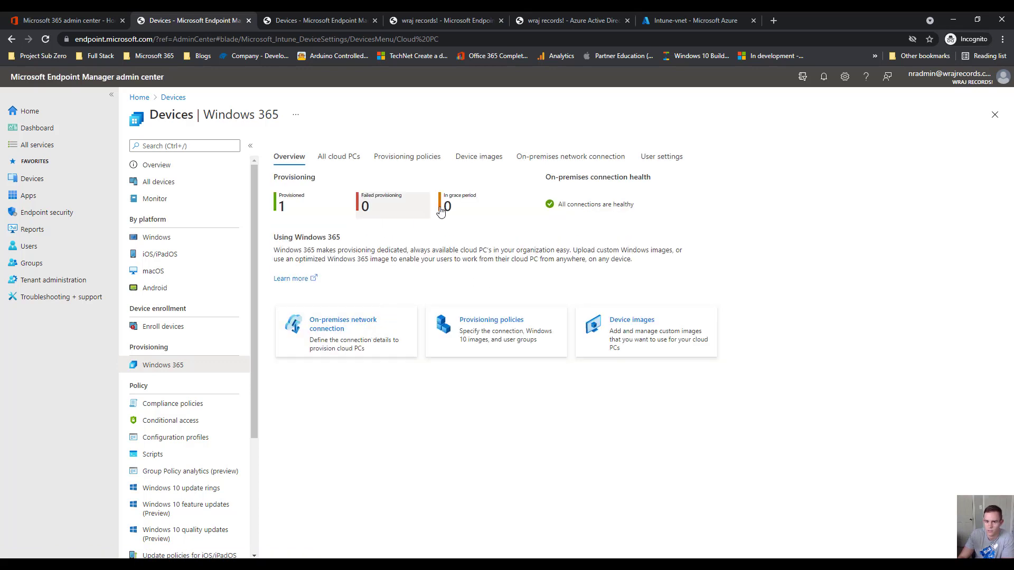
left_click(341, 158)
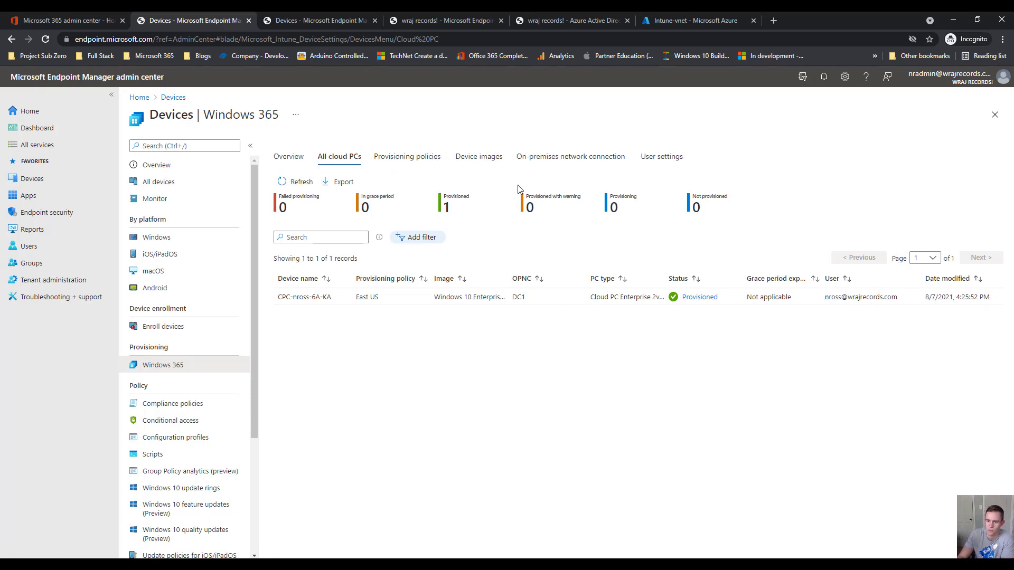
left_click(542, 161)
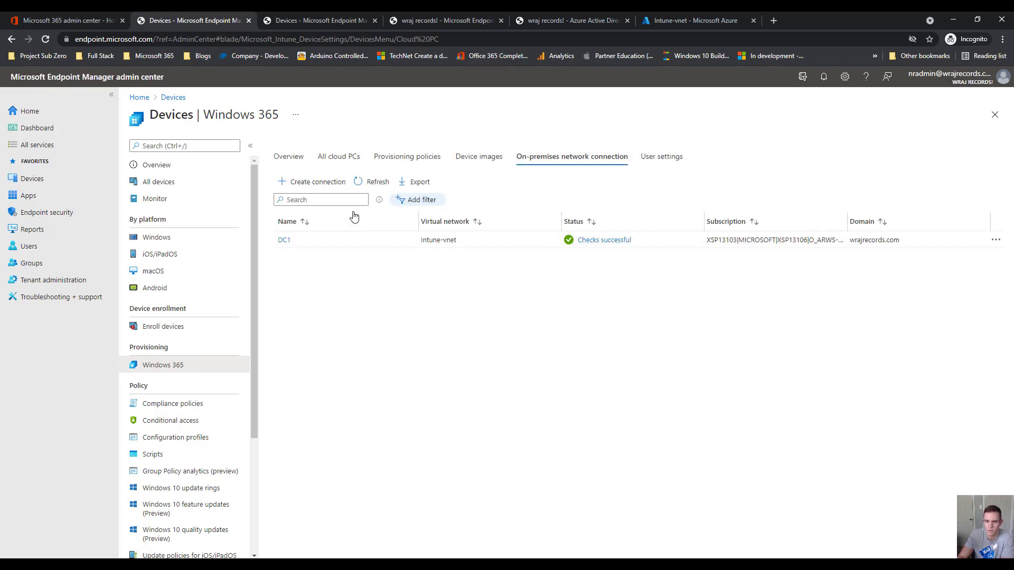
left_click(314, 185)
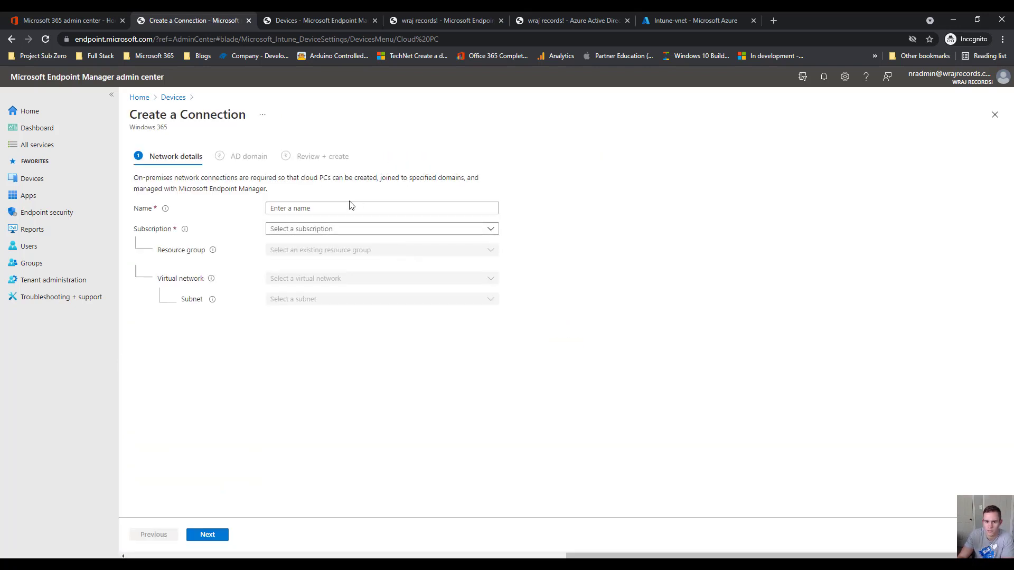
Name the connection Dc2 and select the only available Azure subscription
left_click(394, 211)
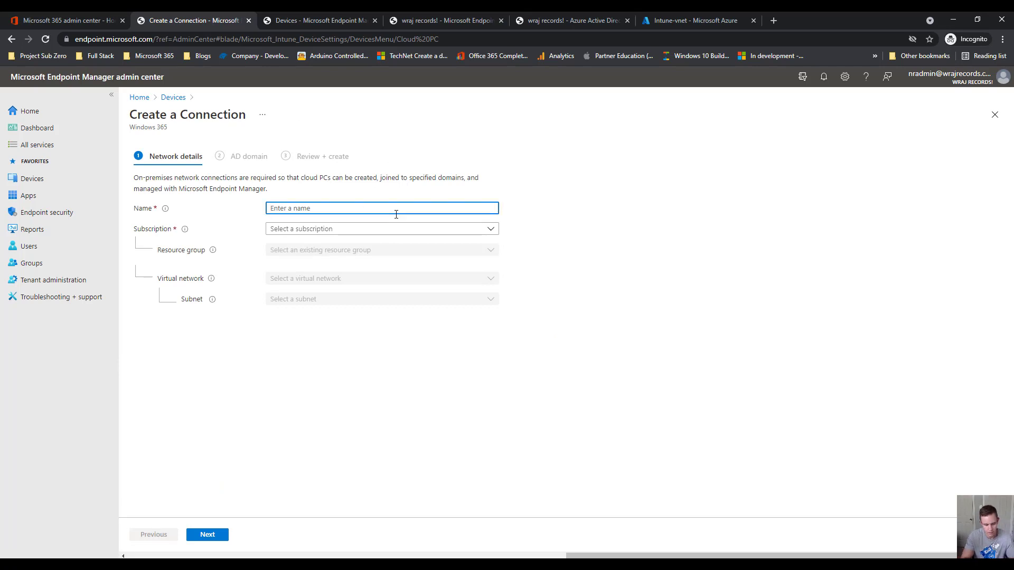
type("Dc2")
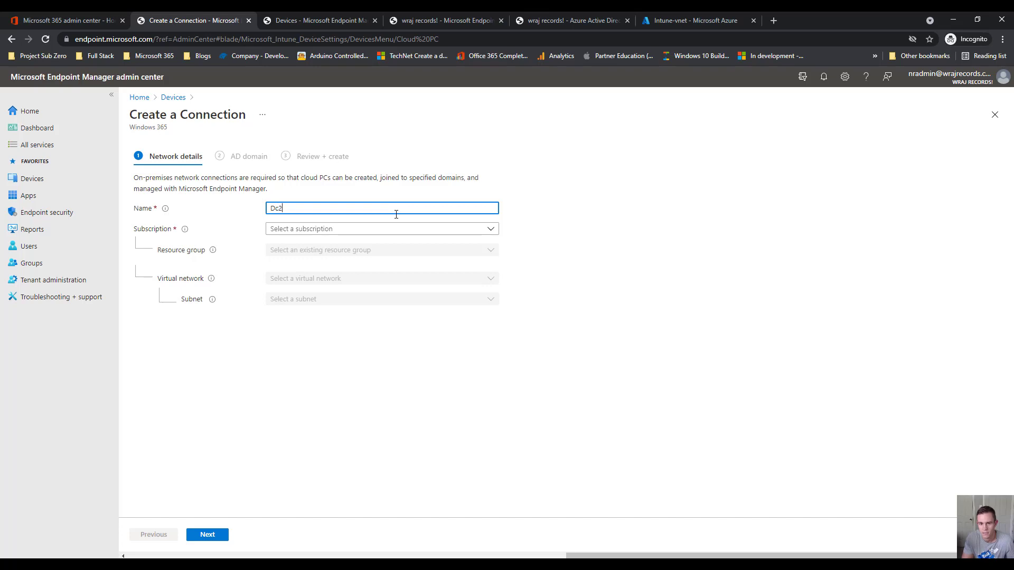
left_click(448, 233)
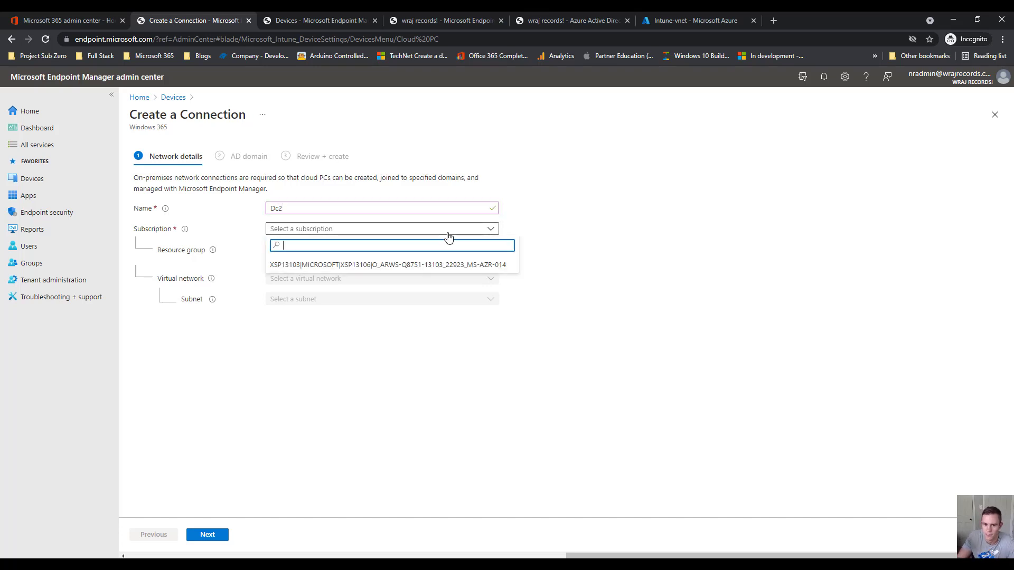
left_click(432, 268)
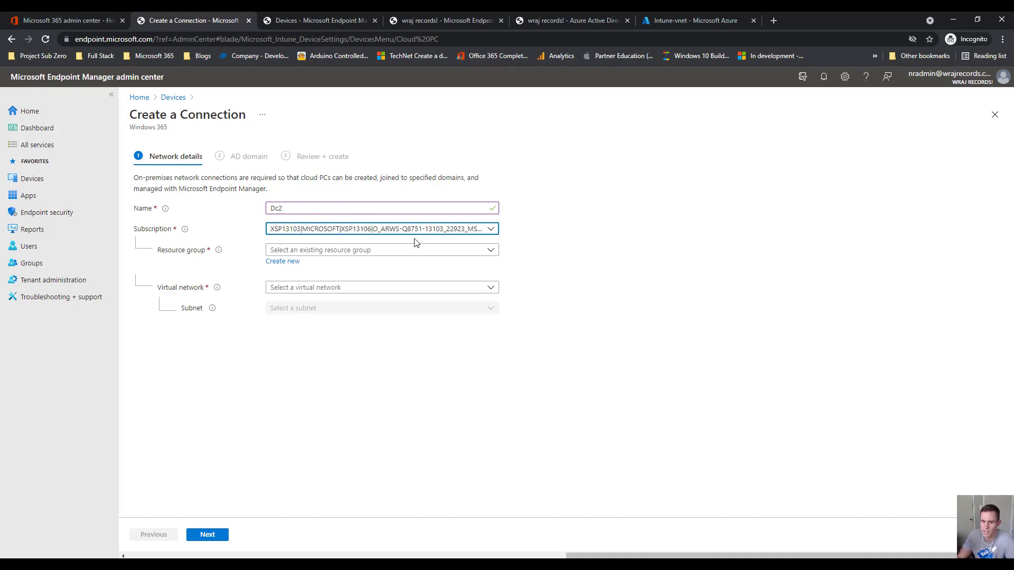
Place it in resource group Intune, virtual network Intune-vnet, subnet default, and continue to AD domain
left_click(449, 253)
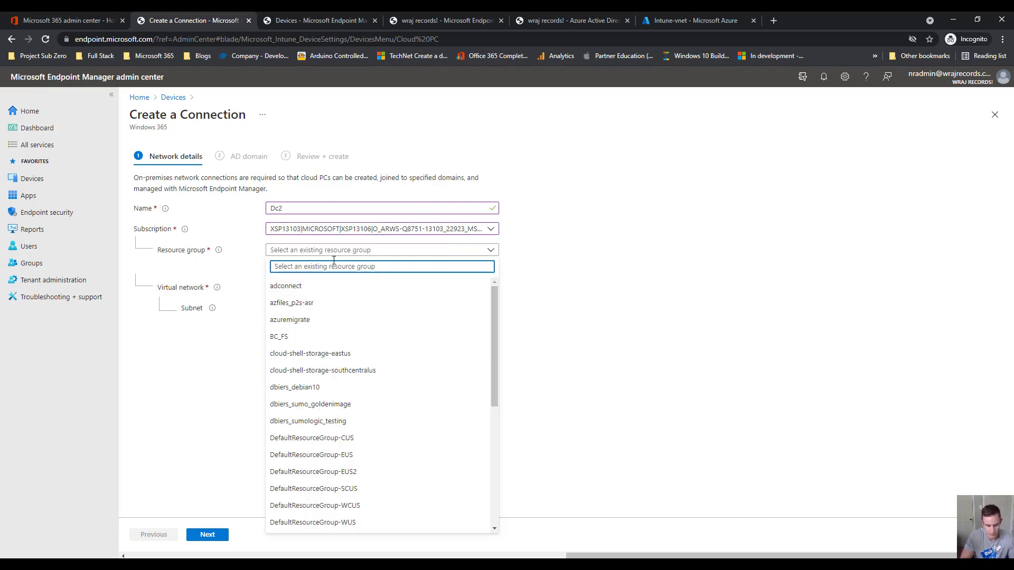
type("Inun")
key("BackSpace")
key("BackSpace")
key("BackSpace")
key("BackSpace")
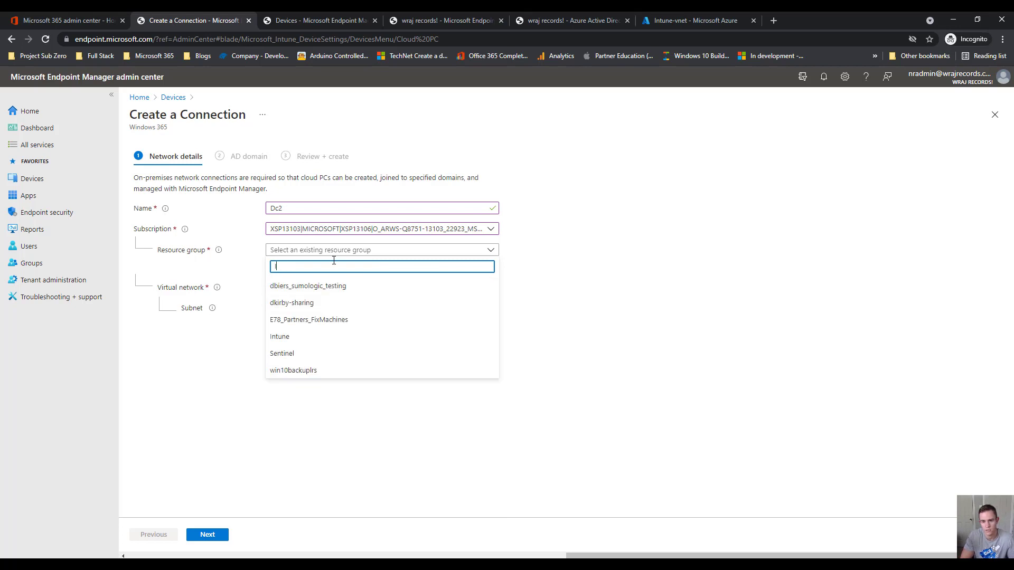
type("Intune")
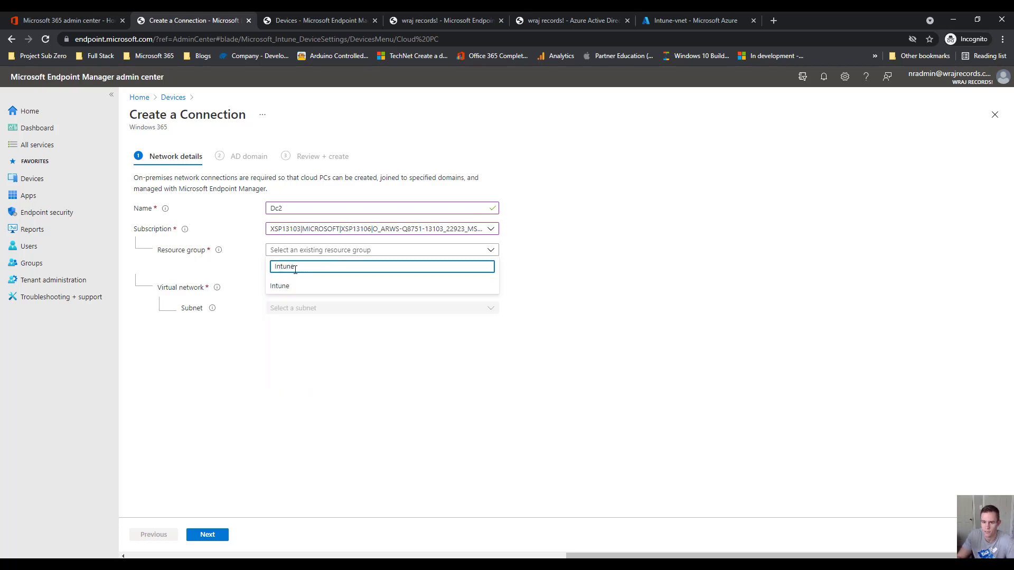
left_click(338, 286)
left_click(341, 287)
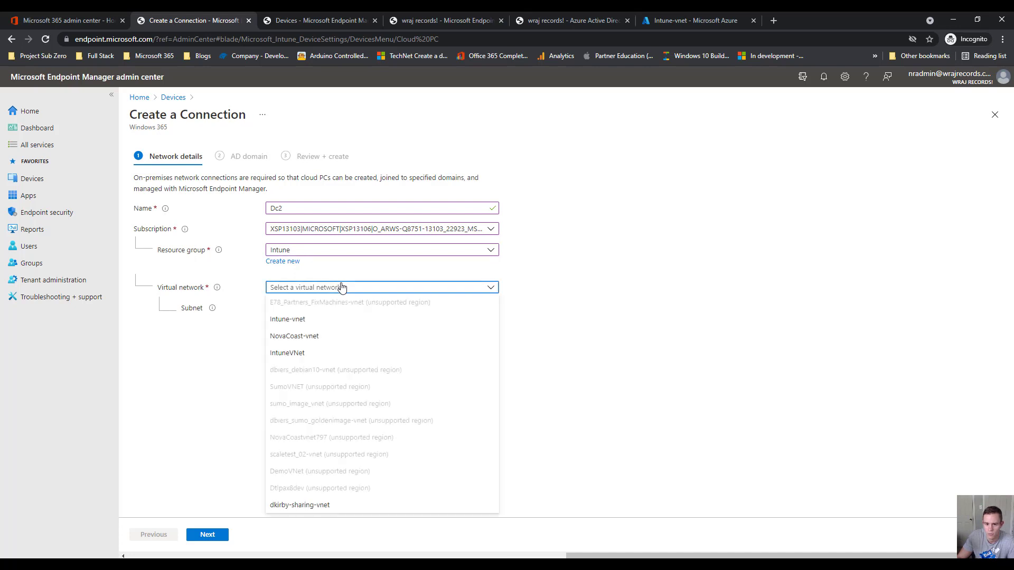
left_click(316, 326)
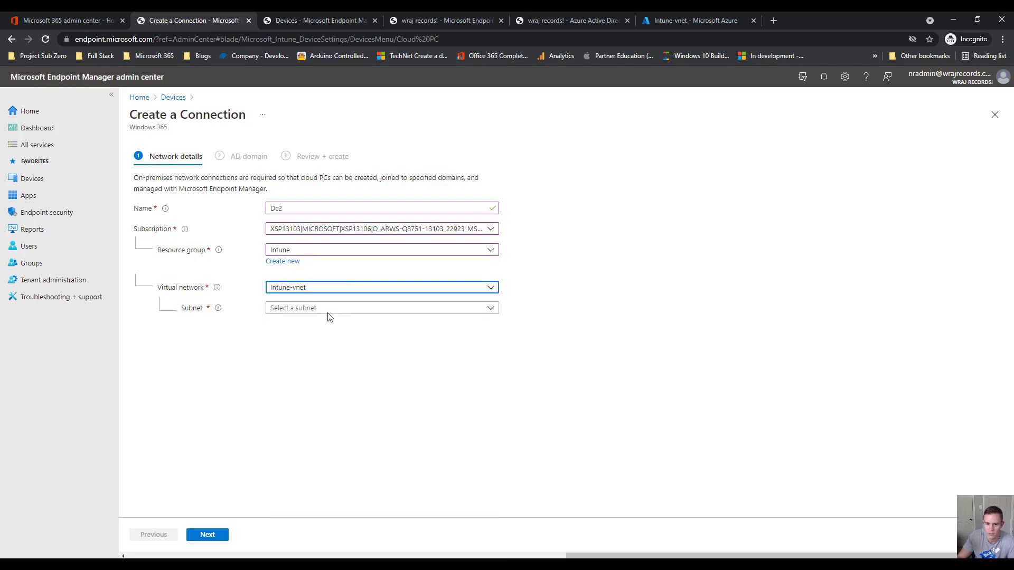
left_click(328, 310)
left_click(335, 324)
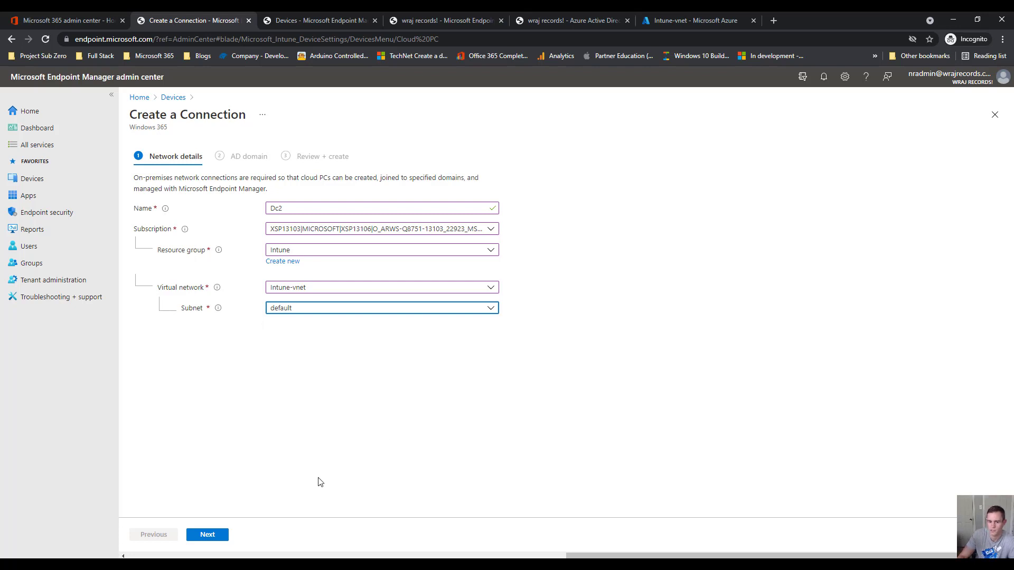
left_click(210, 535)
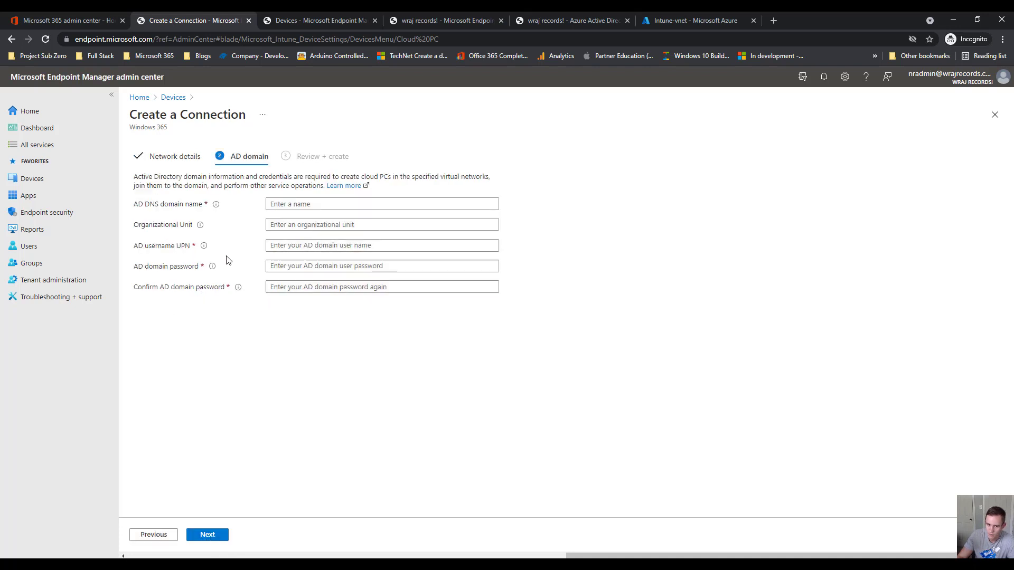
Enter wrejrecords.com as the AD DNS domain name
left_click_drag(191, 200, 174, 185)
left_click(298, 200)
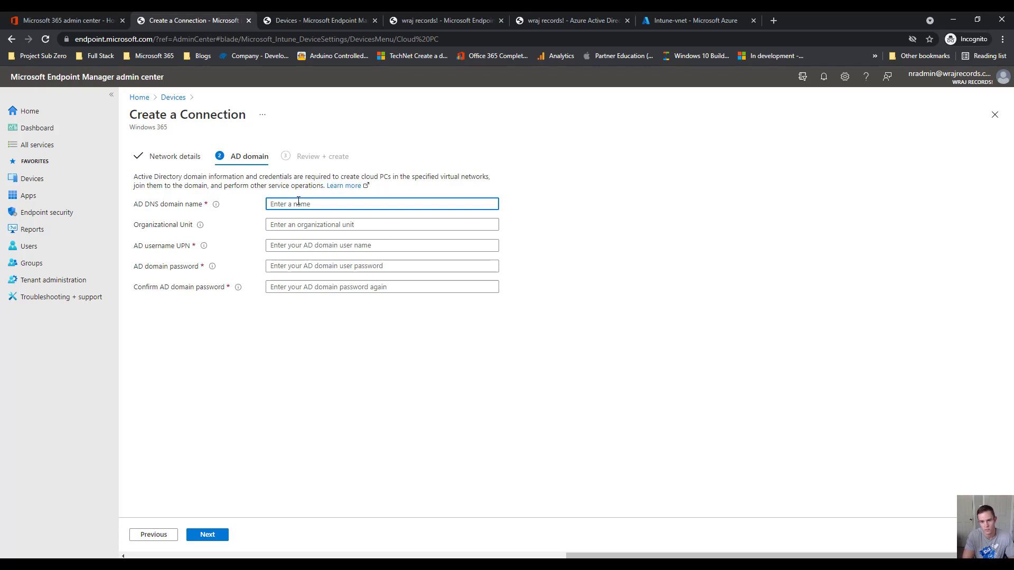
type("wr")
key("BackSpace")
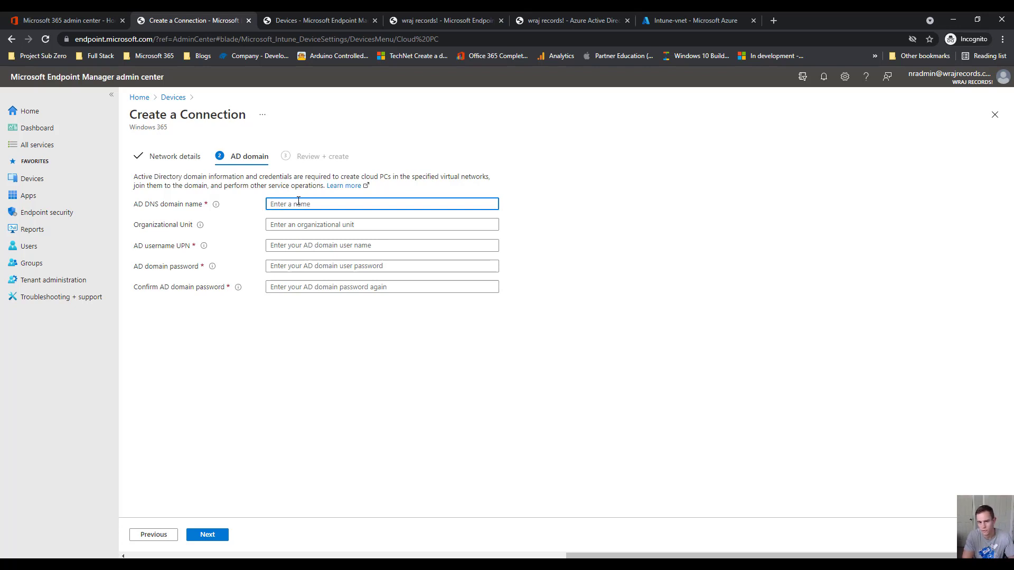
type("w")
key("BackSpace")
type("wre")
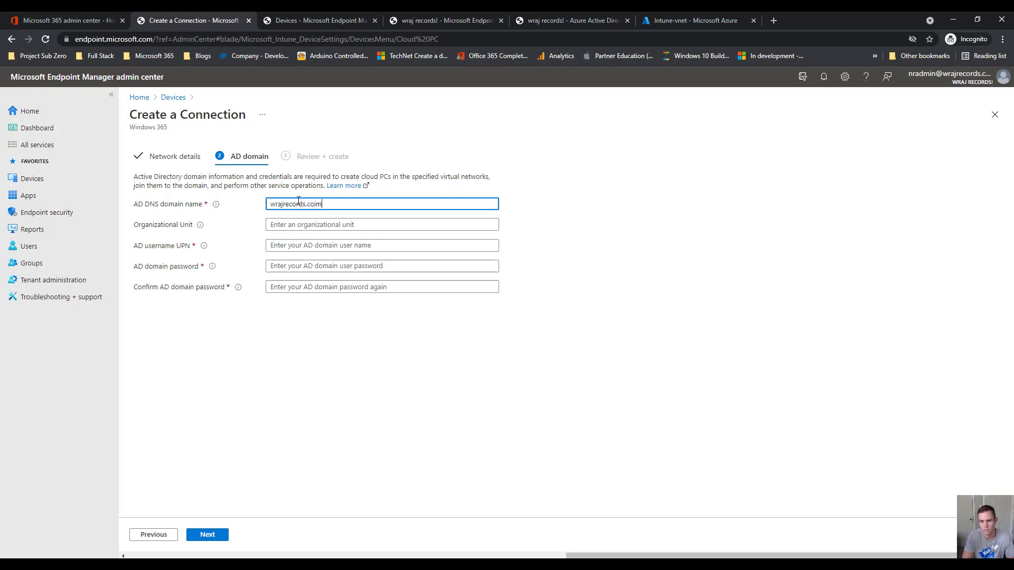
type("jrecords.com")
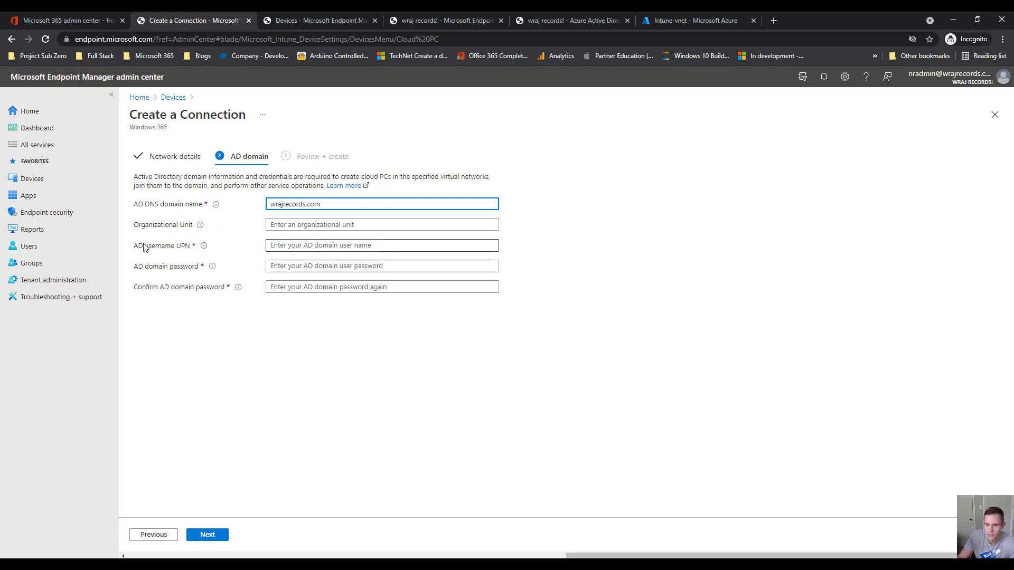
Fill in the domain account's UPN e-mail and password, then continue to review
left_click(188, 247)
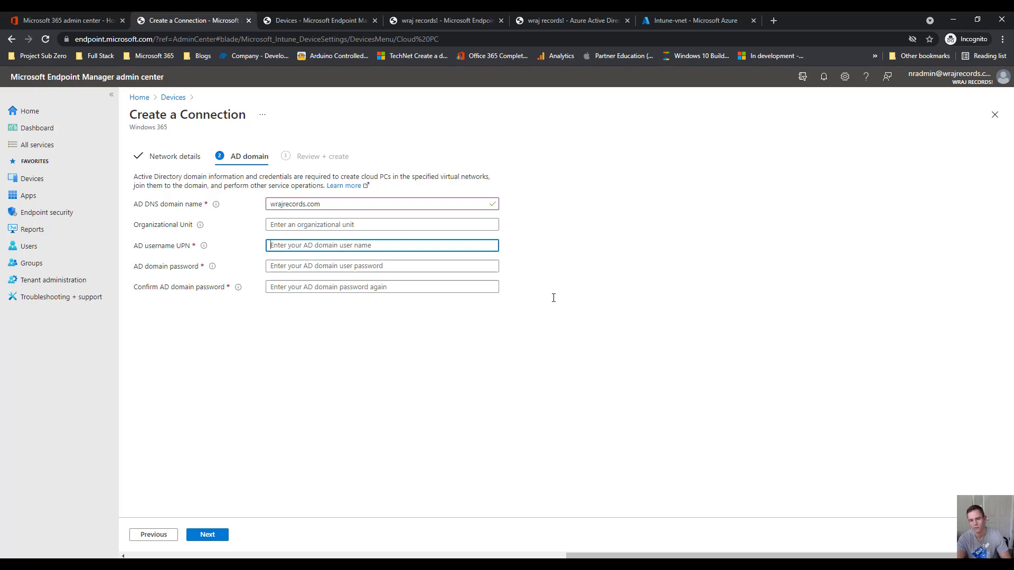
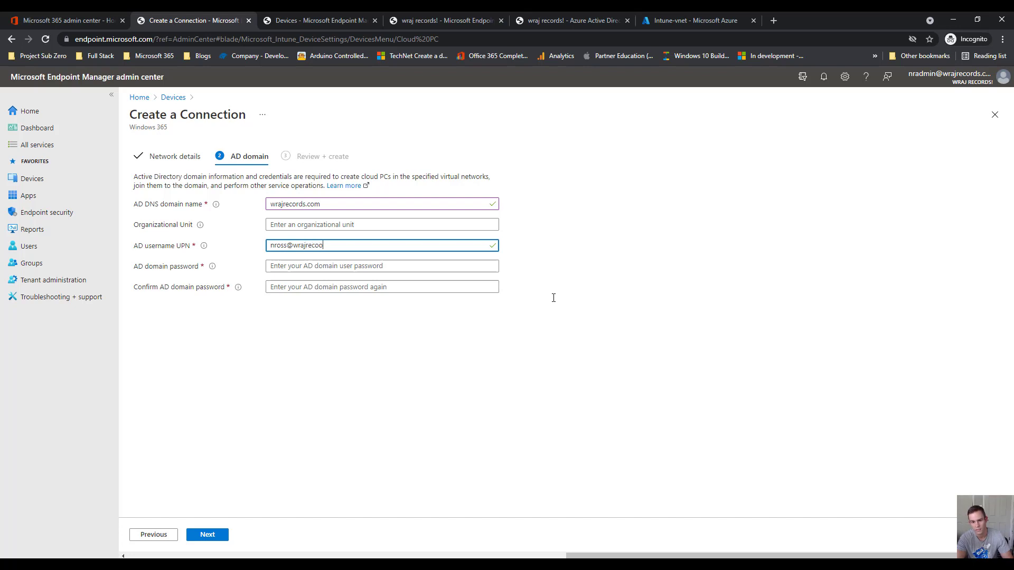
key("Tab")
type("*****")
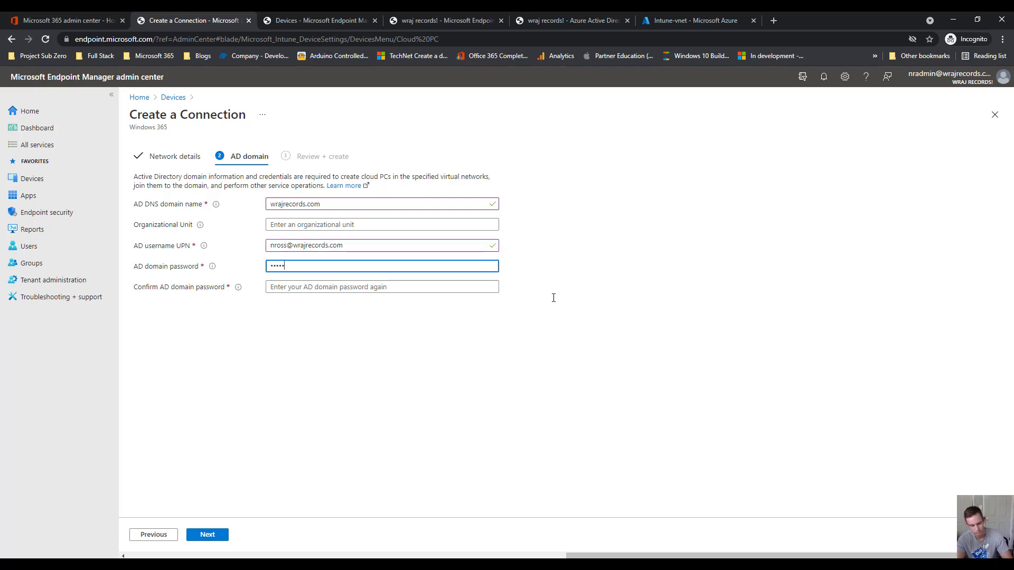
type("****")
key("Tab")
type("*********")
left_click(219, 536)
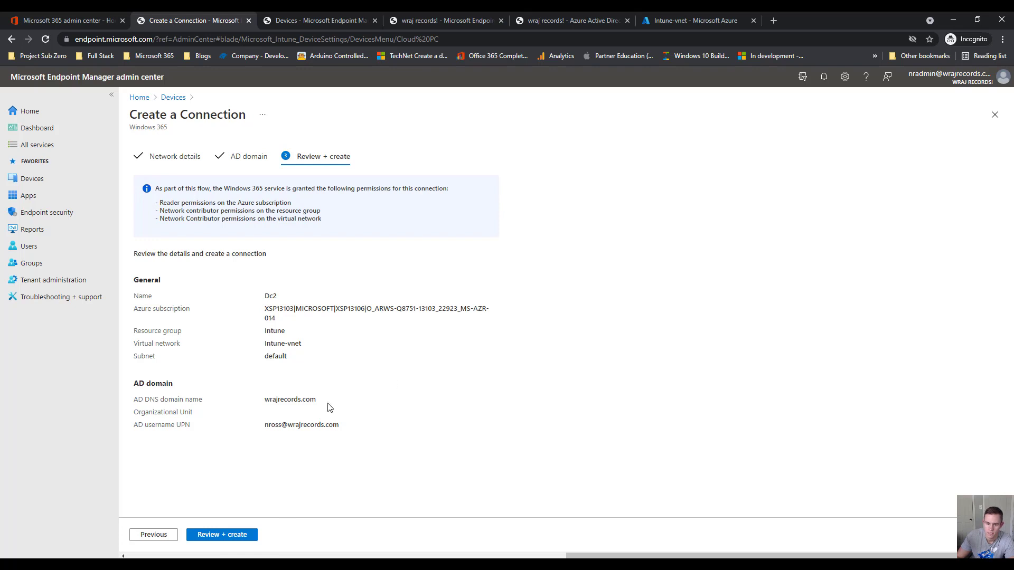
Create the Dc2 network connection so it appears in the connections list with checks running
left_click(253, 534)
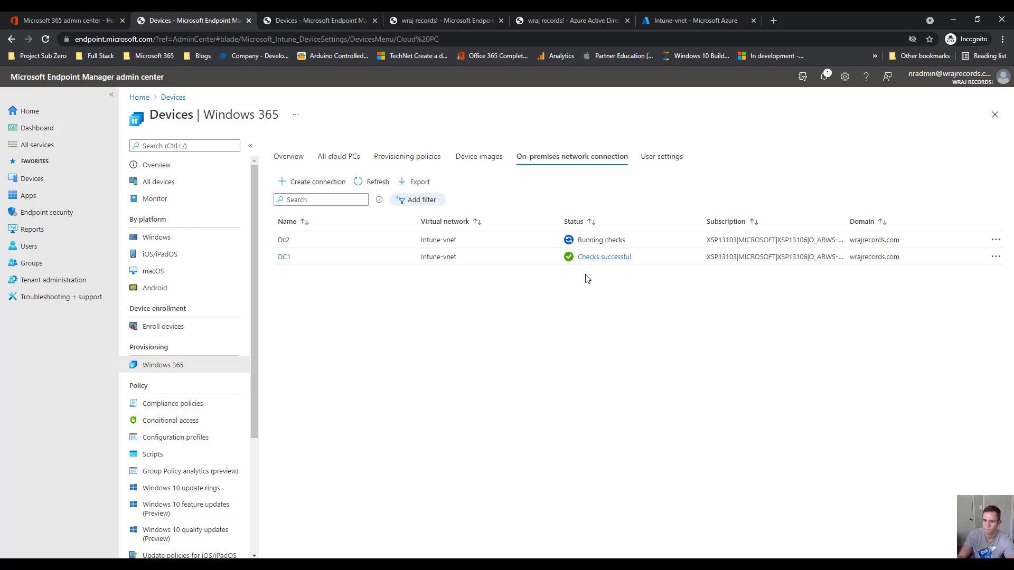
Review DC1's passed connection checks, then return to the Windows 365 devices page
left_click(592, 259)
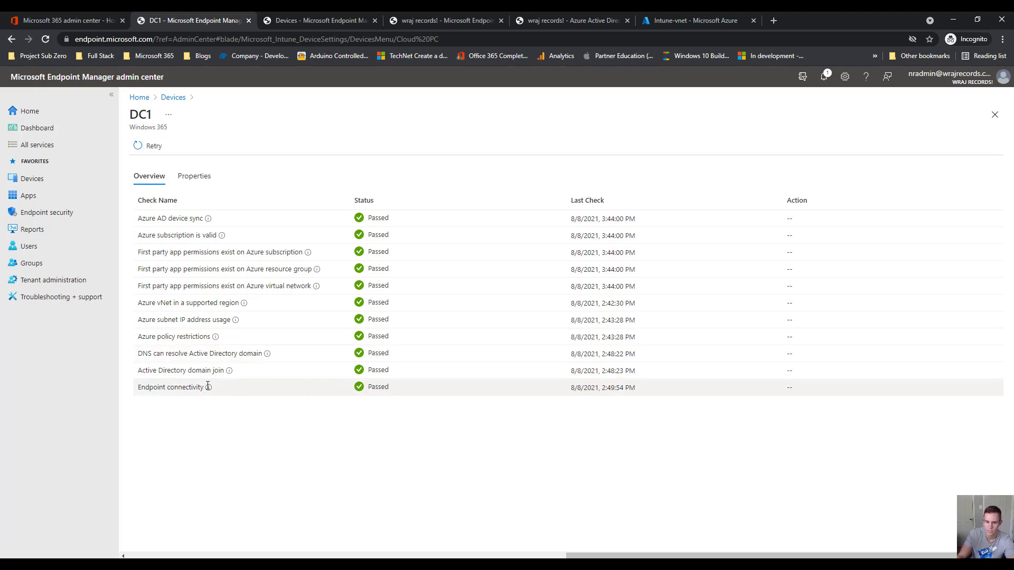
mouse_move(209, 389)
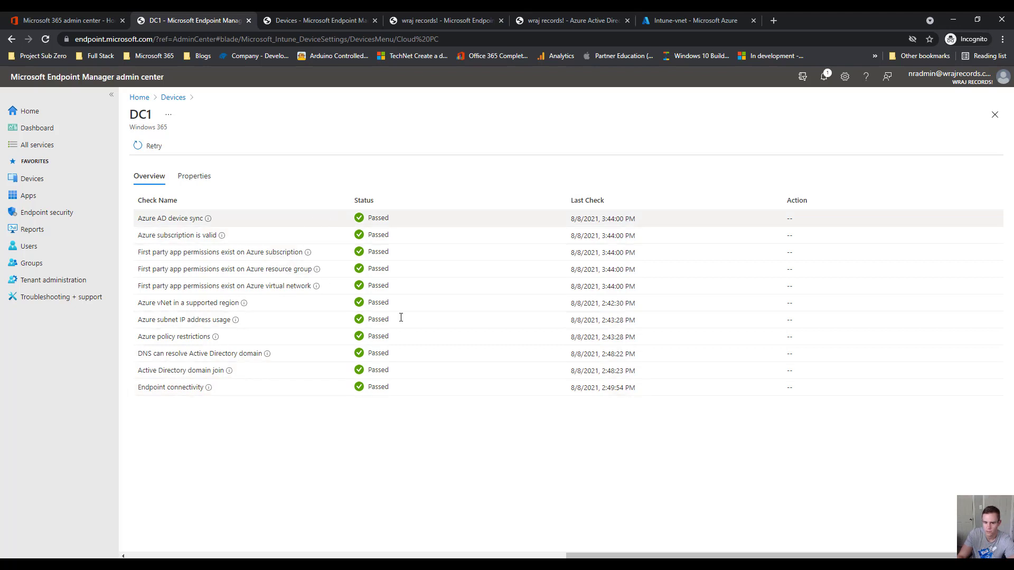
mouse_move(317, 285)
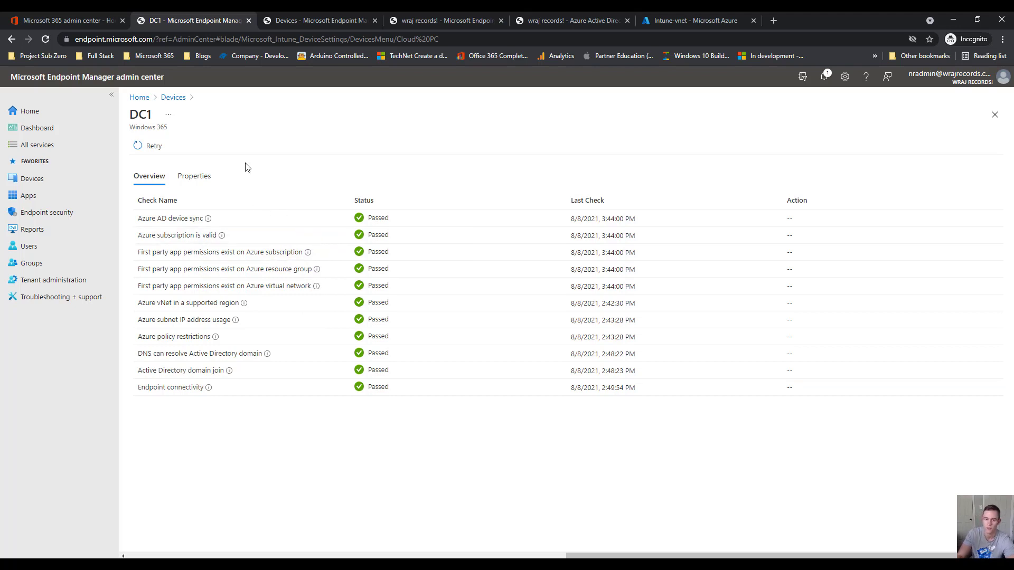
left_click(185, 102)
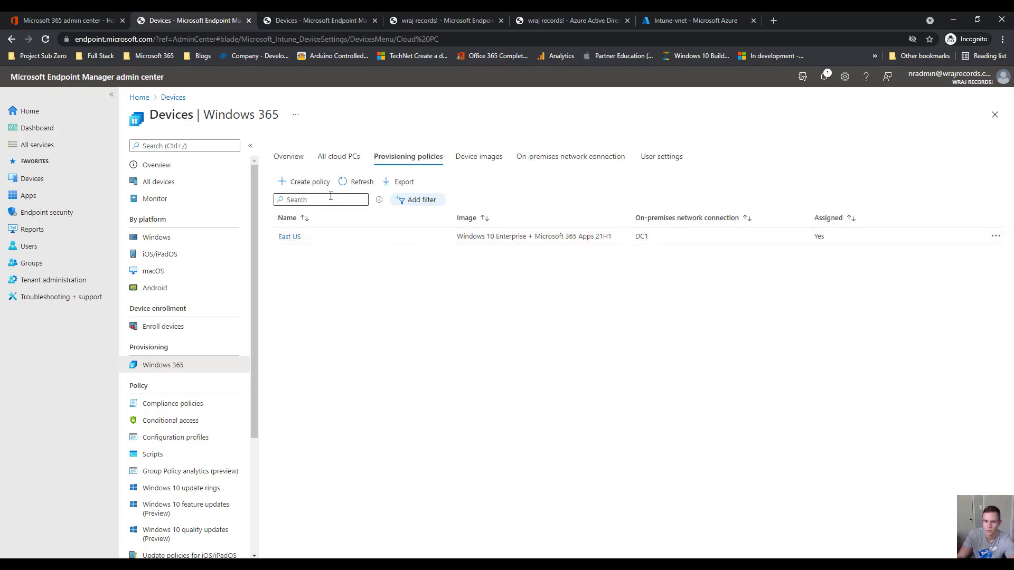
Start a provisioning policy on the DC1 connection named East US Users and continue
left_click(330, 187)
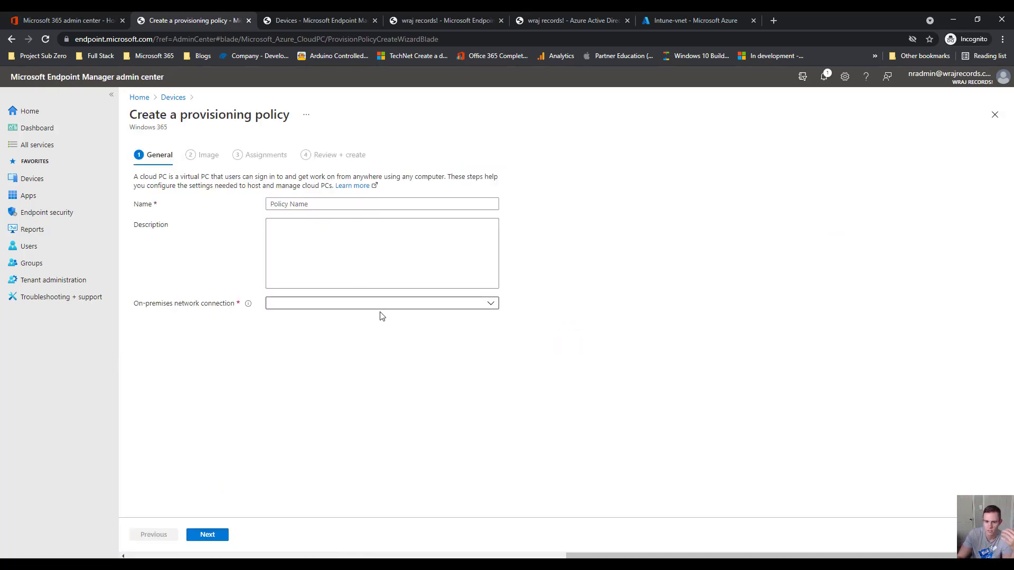
left_click(382, 306)
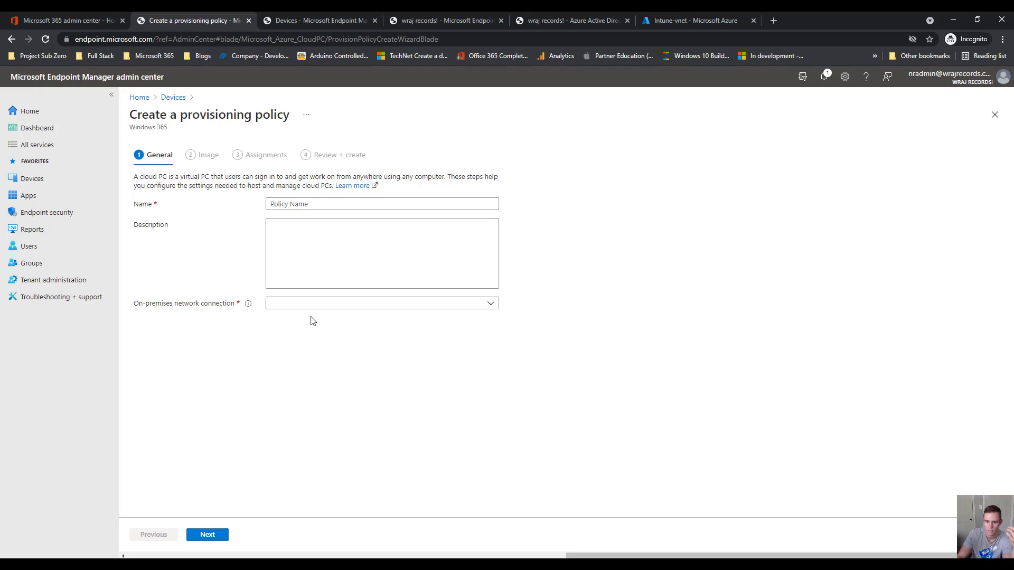
left_click(326, 321)
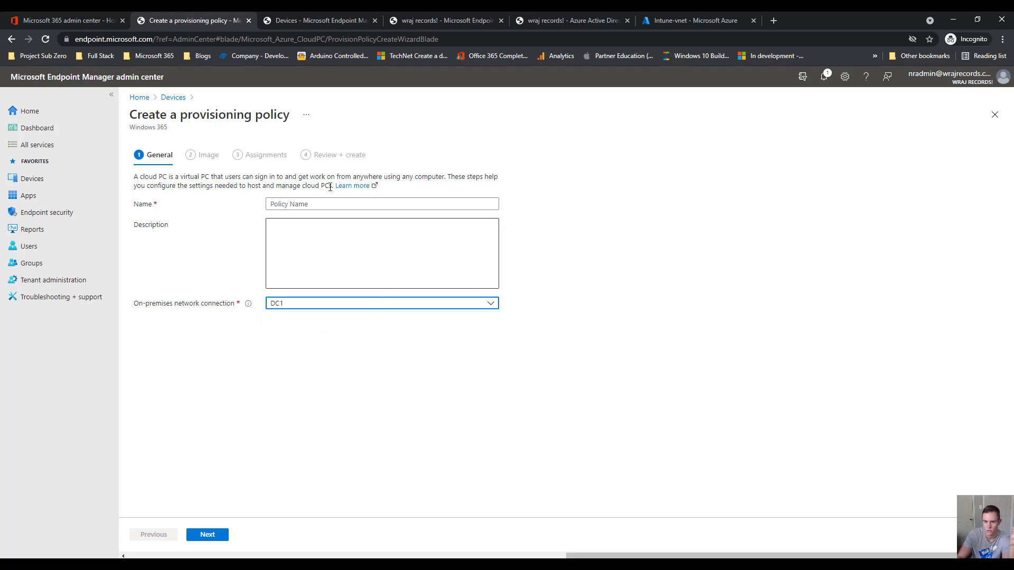
left_click(345, 201)
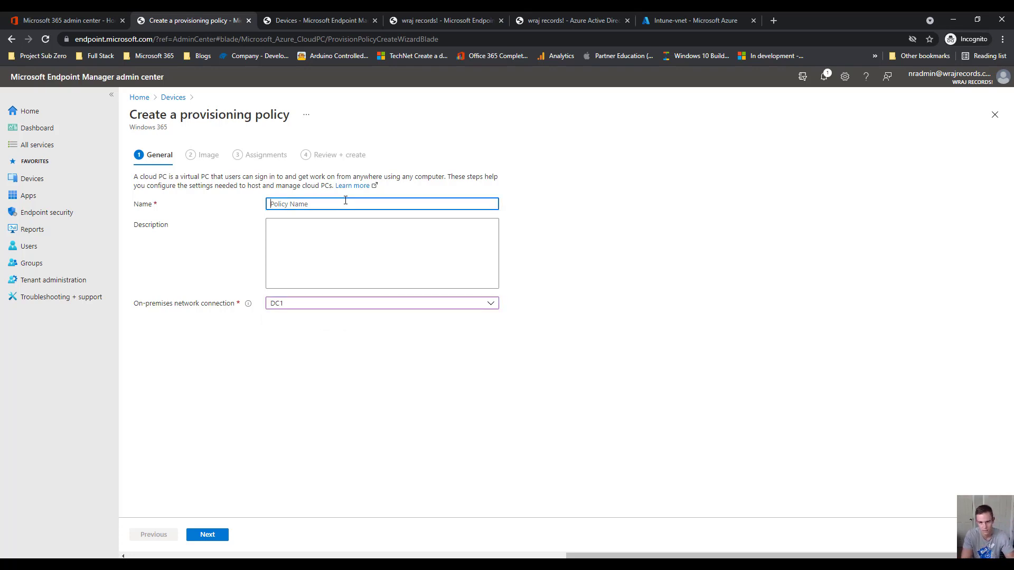
type("East")
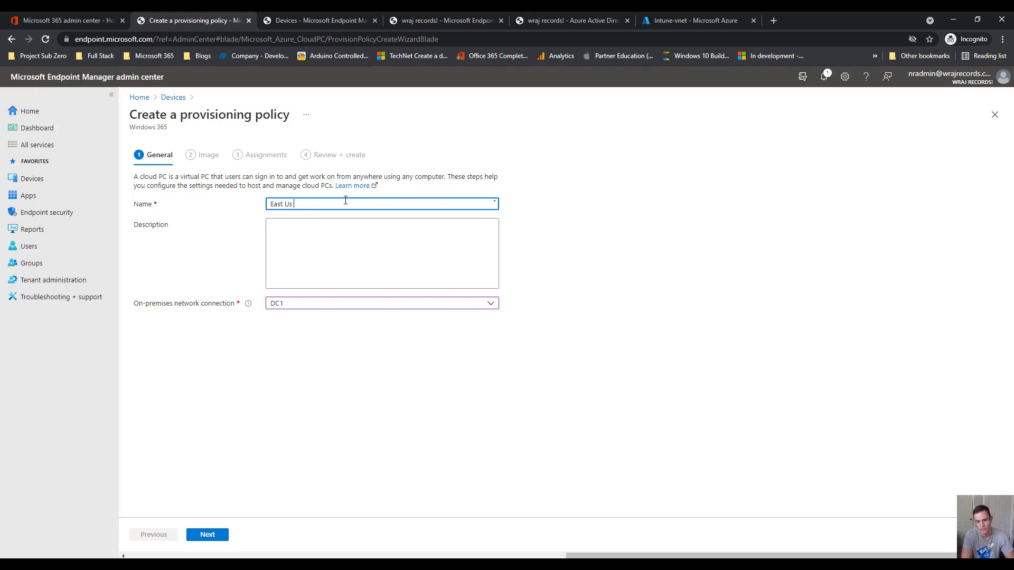
type(" US Users")
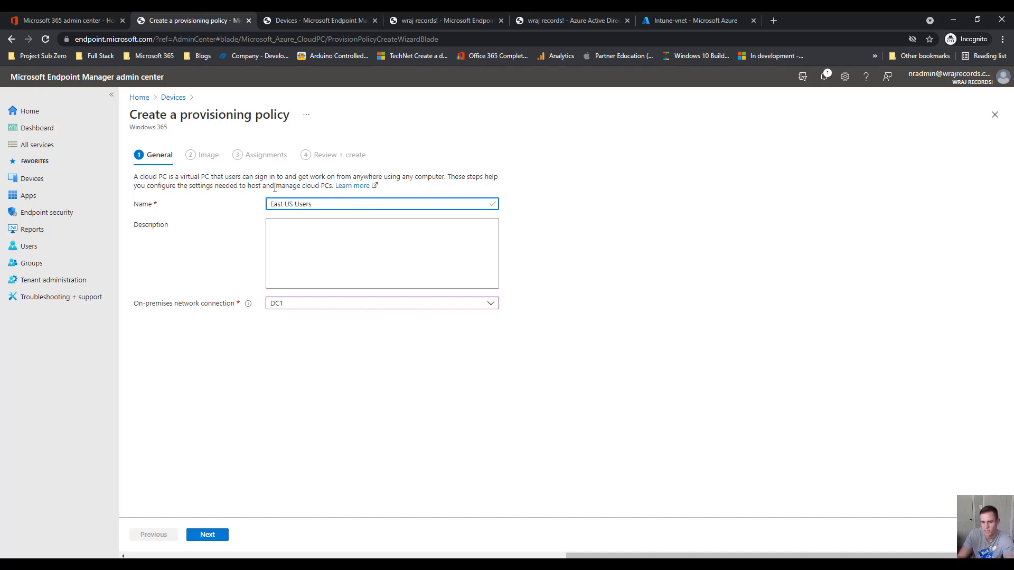
double_click(220, 159)
left_click(206, 535)
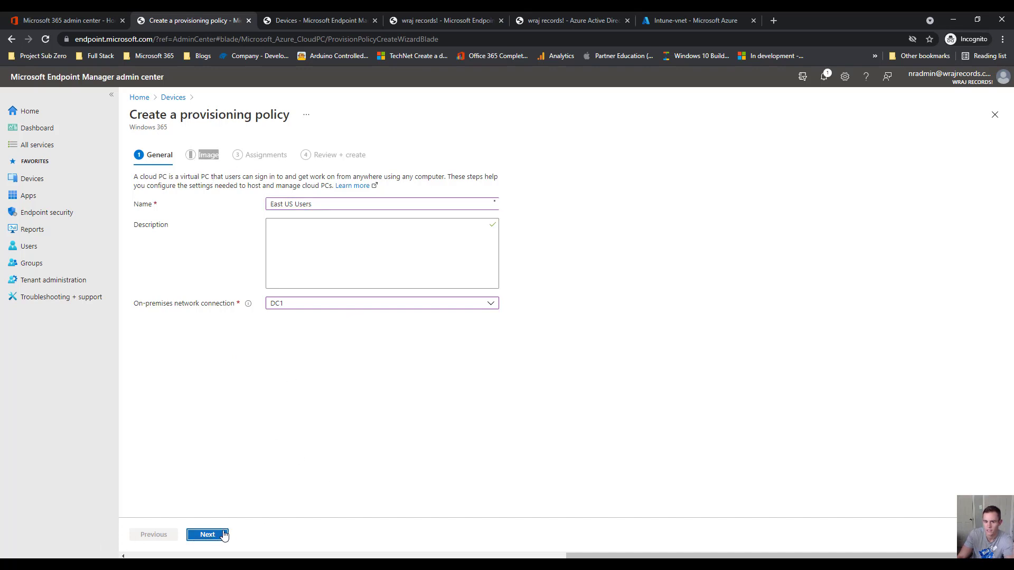
Set the image type to Gallery image, briefly opening and closing the image gallery
left_click(300, 231)
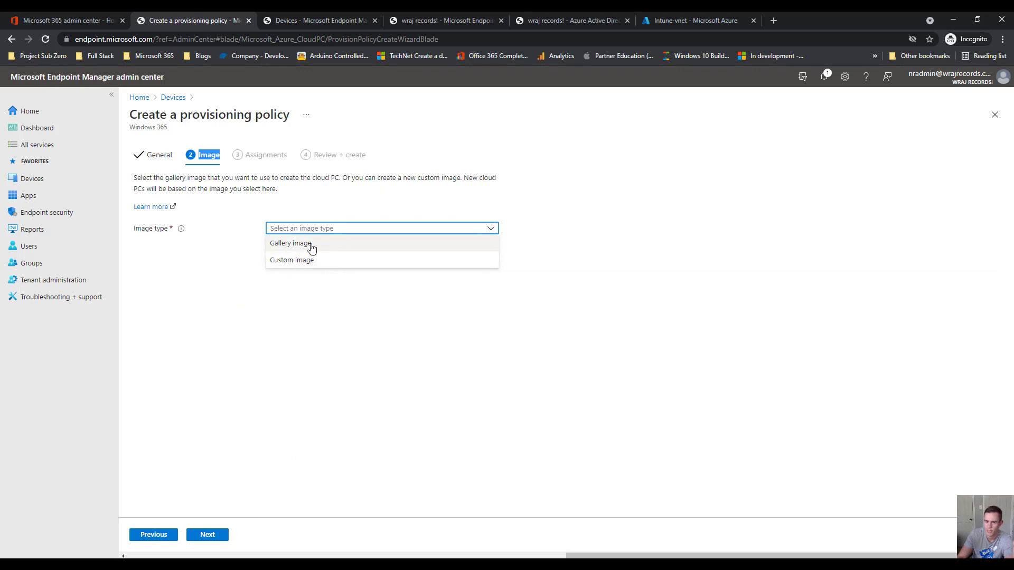
left_click(298, 244)
left_click(279, 251)
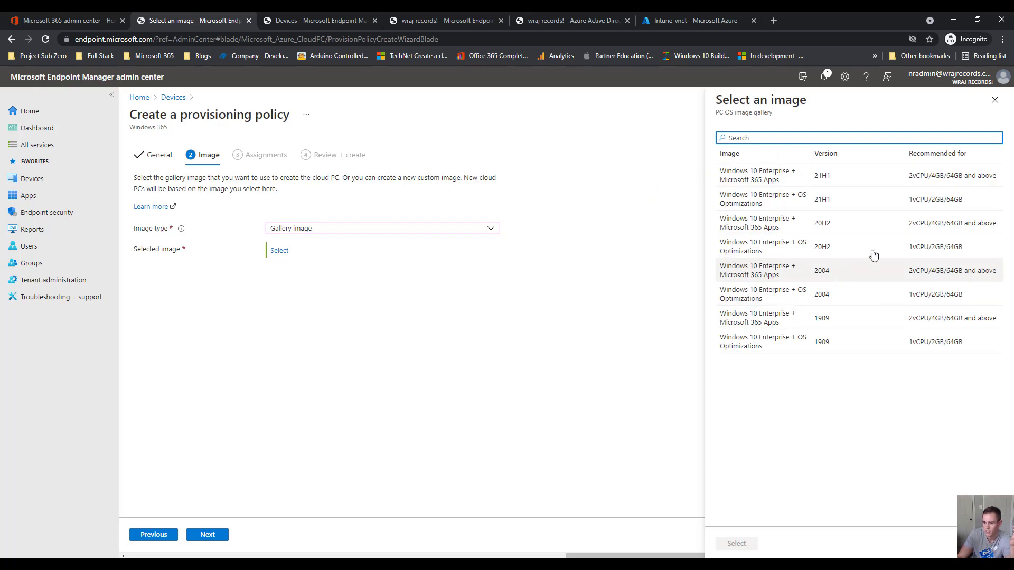
left_click(994, 100)
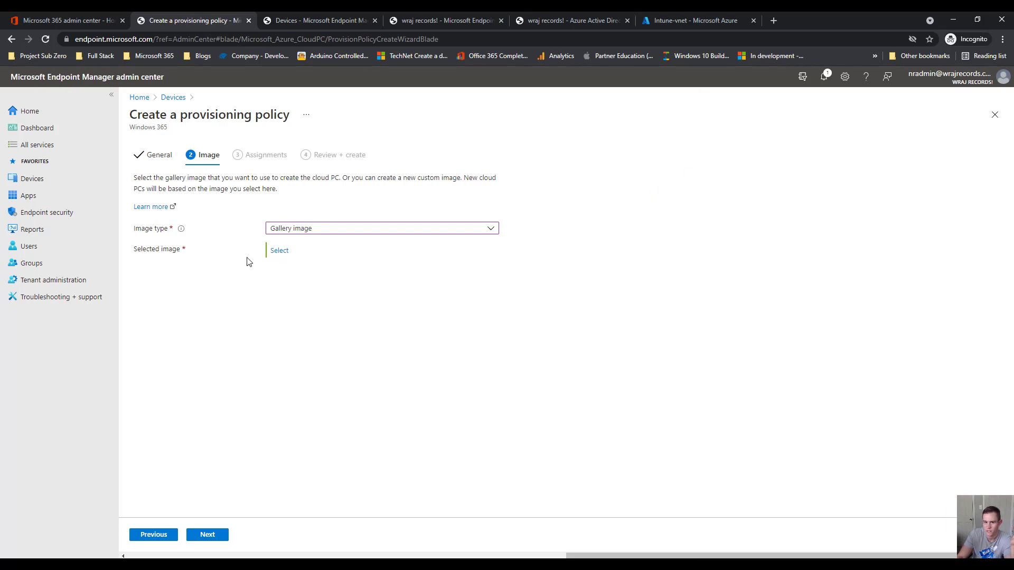
left_click(315, 230)
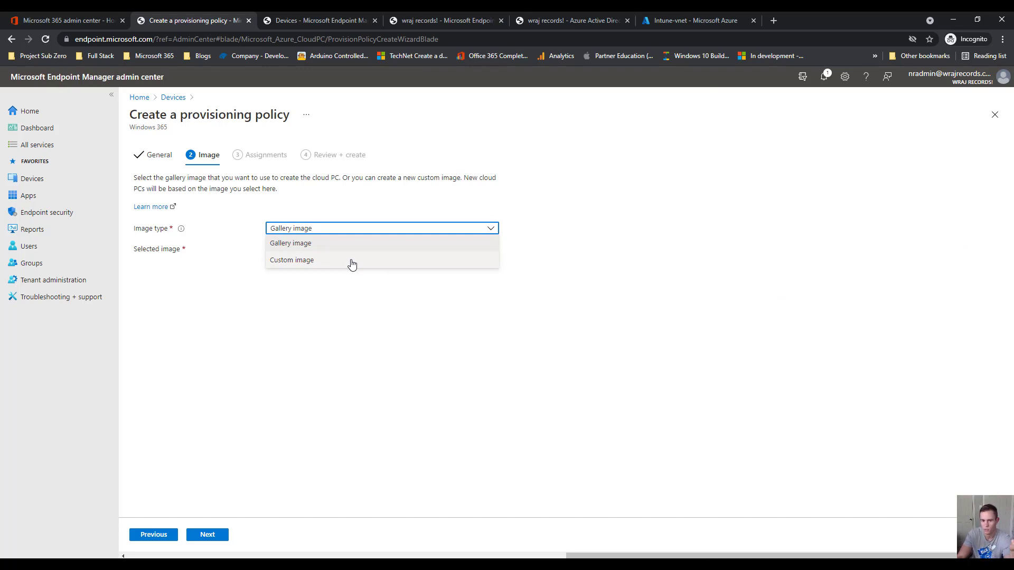
Choose the Windows 10 Enterprise + Microsoft 365 Apps 21H1 gallery image and continue to Assignments
left_click(326, 244)
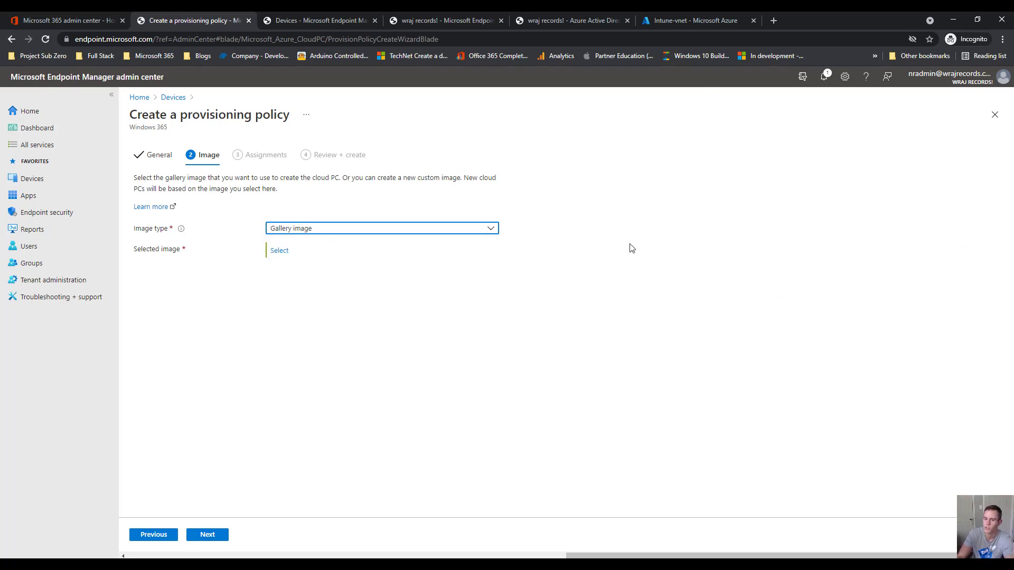
left_click(281, 251)
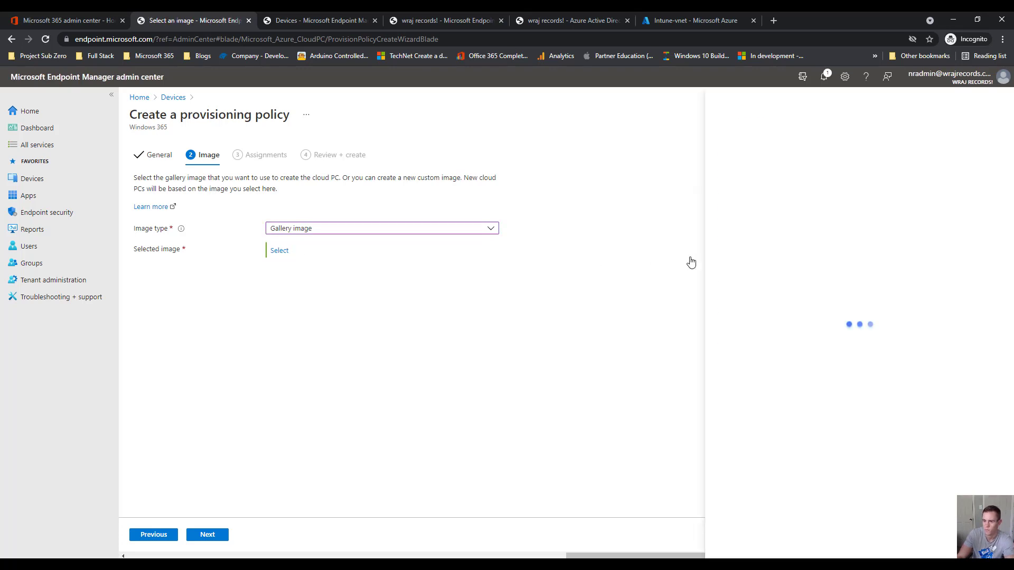
left_click(771, 173)
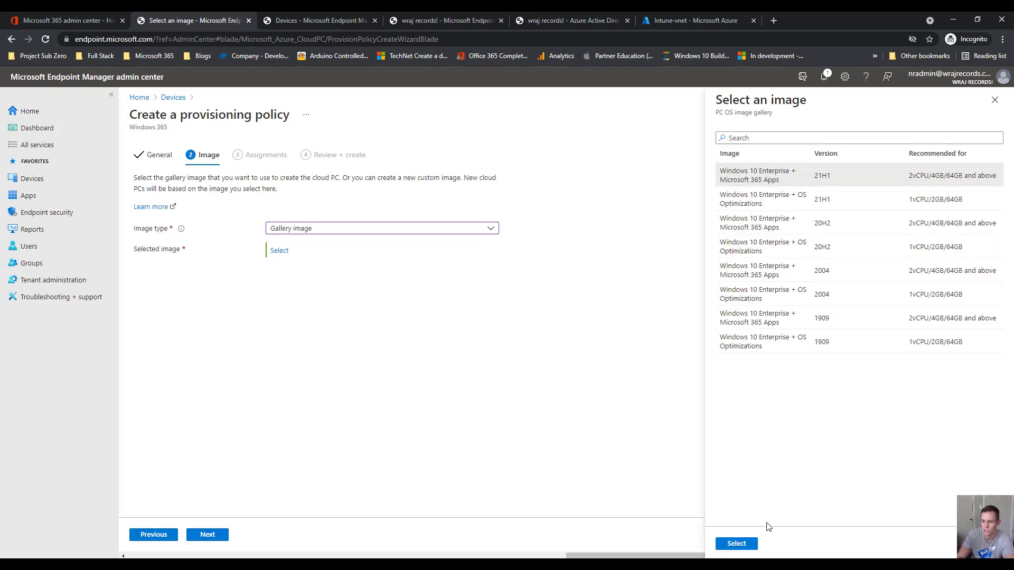
left_click(737, 543)
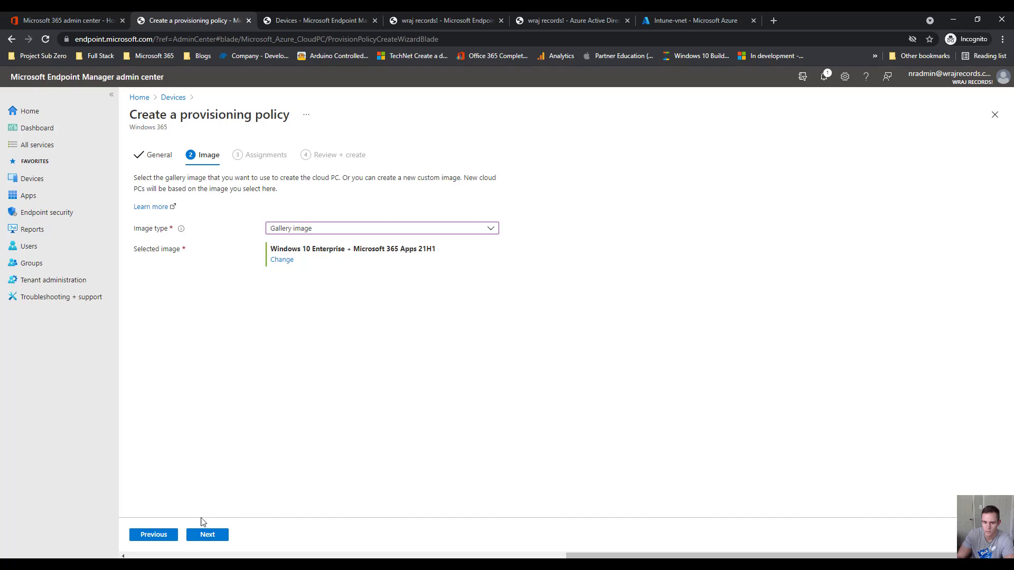
left_click(212, 533)
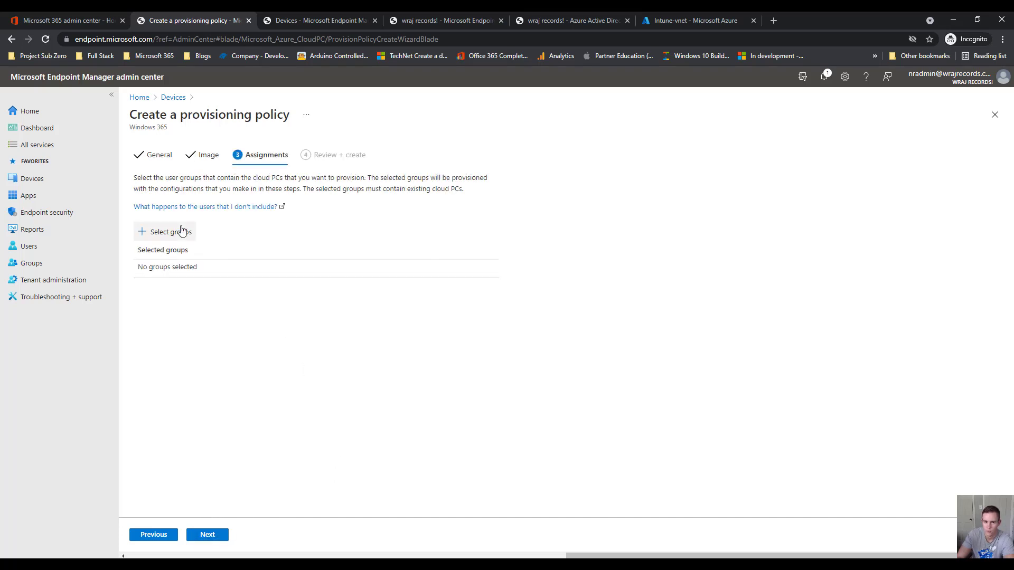
Search 'Windows', add the Windows 365 Users group as the assignment, and go to Review + create
left_click(182, 232)
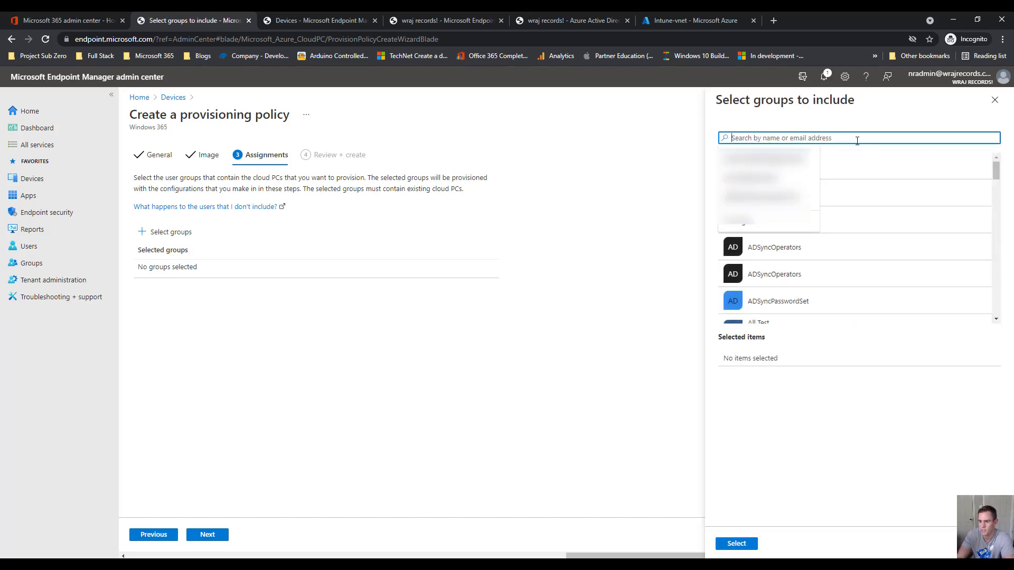
left_click(670, 158)
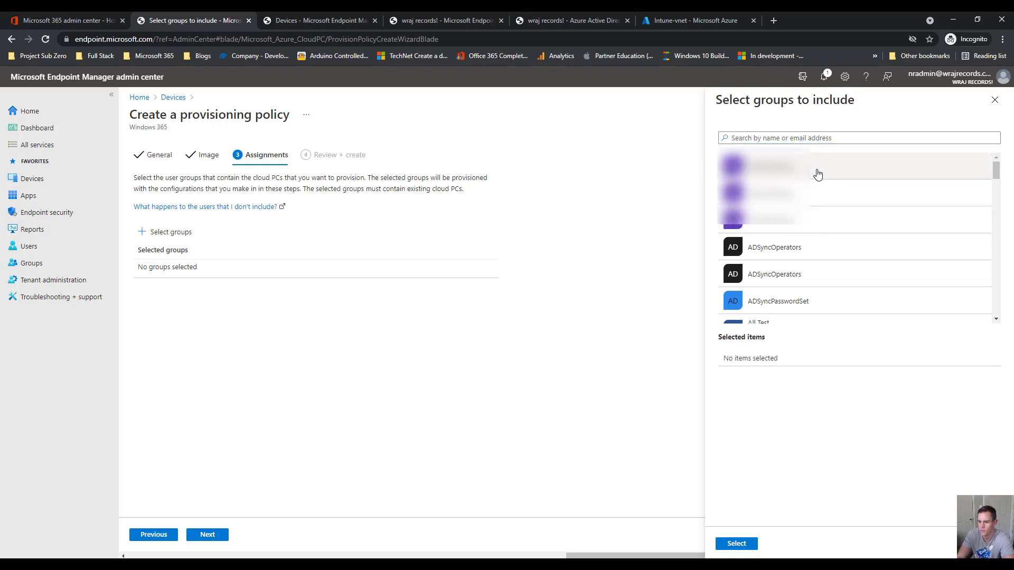
scroll(817, 175, "down", 3)
left_click(802, 138)
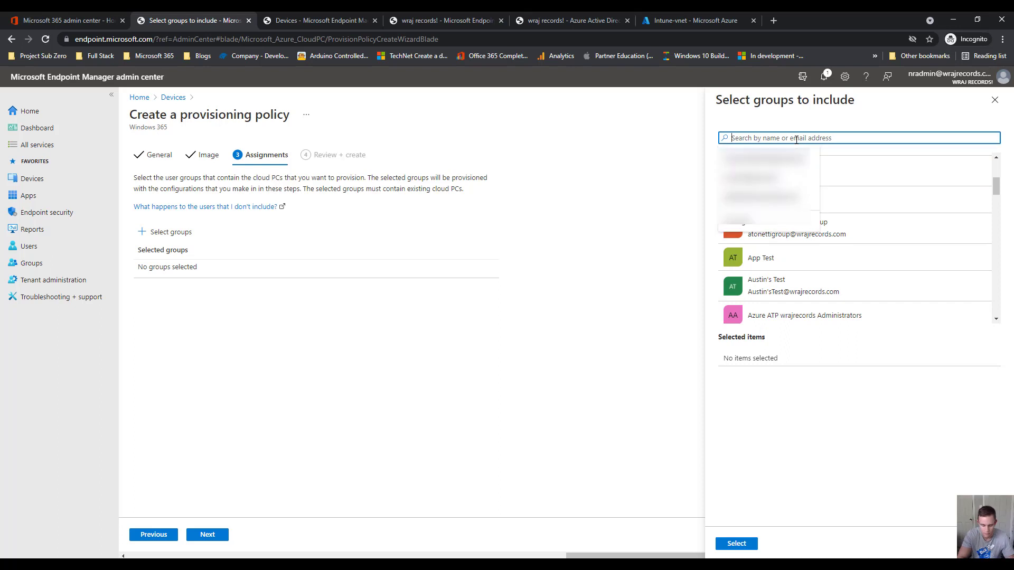
type("Windows")
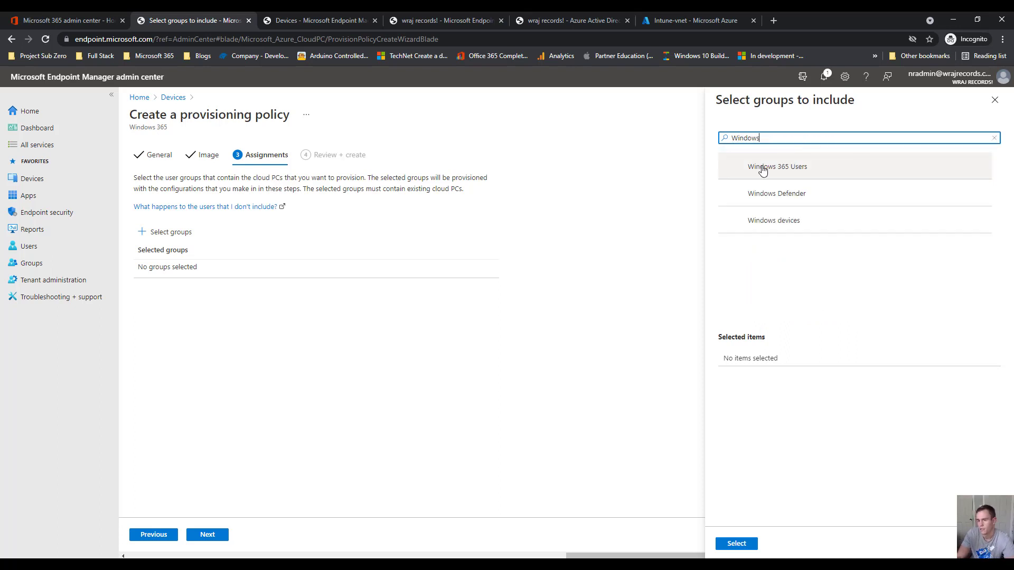
left_click(794, 170)
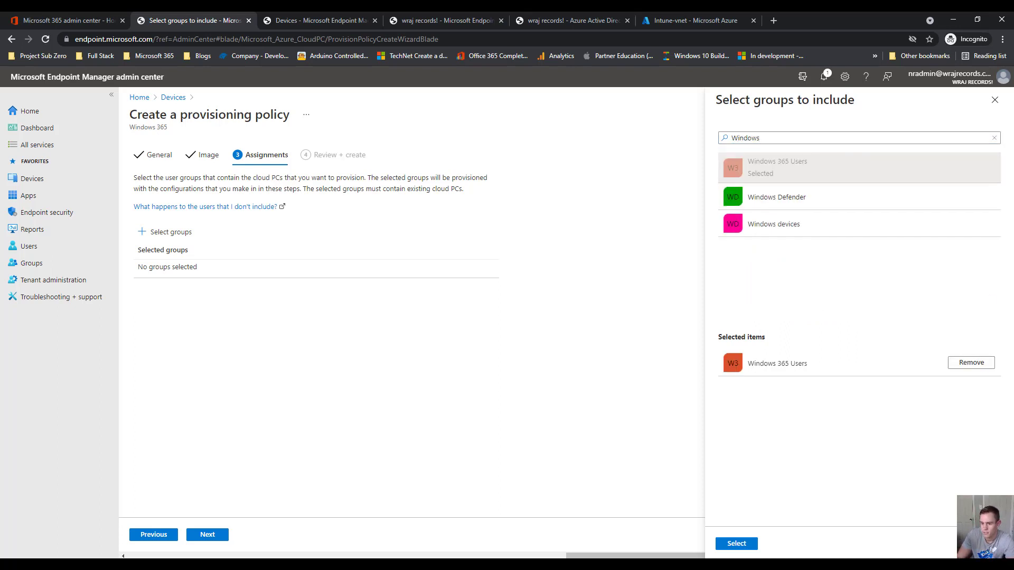
left_click(736, 543)
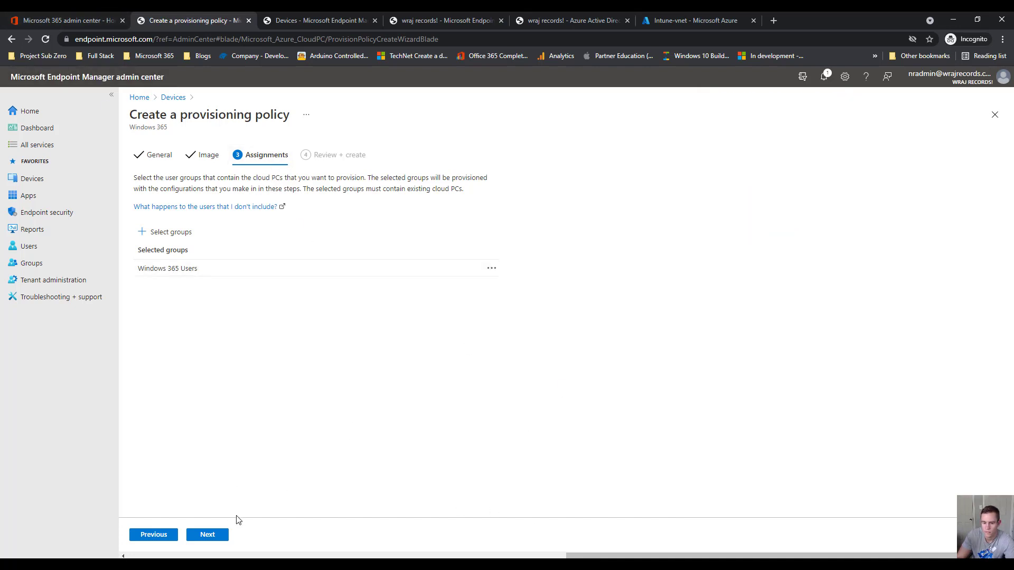
left_click(216, 536)
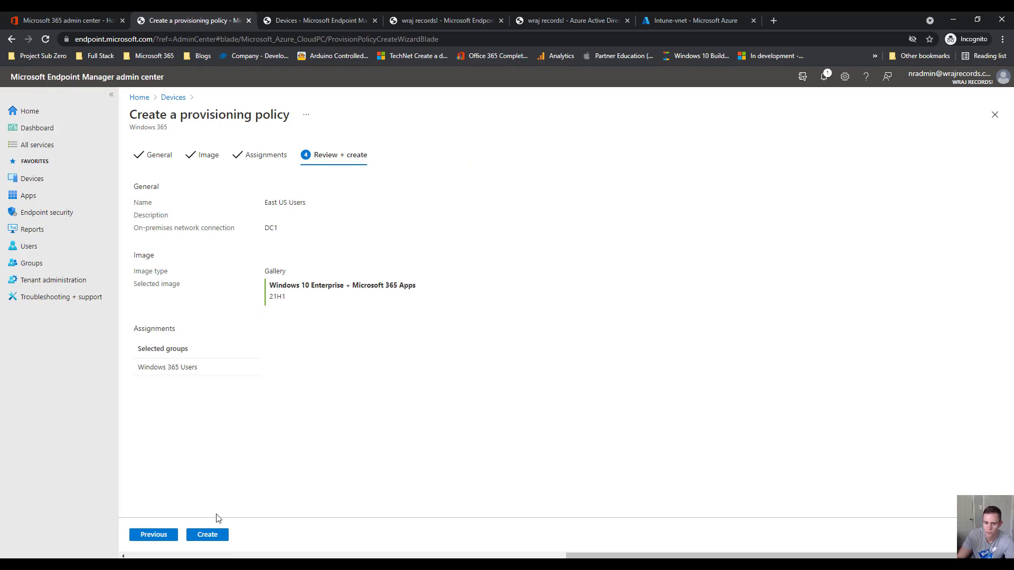
Check the East US provisioning policy details, then view the All cloud PCs list and its Provisioned status
left_click(173, 98)
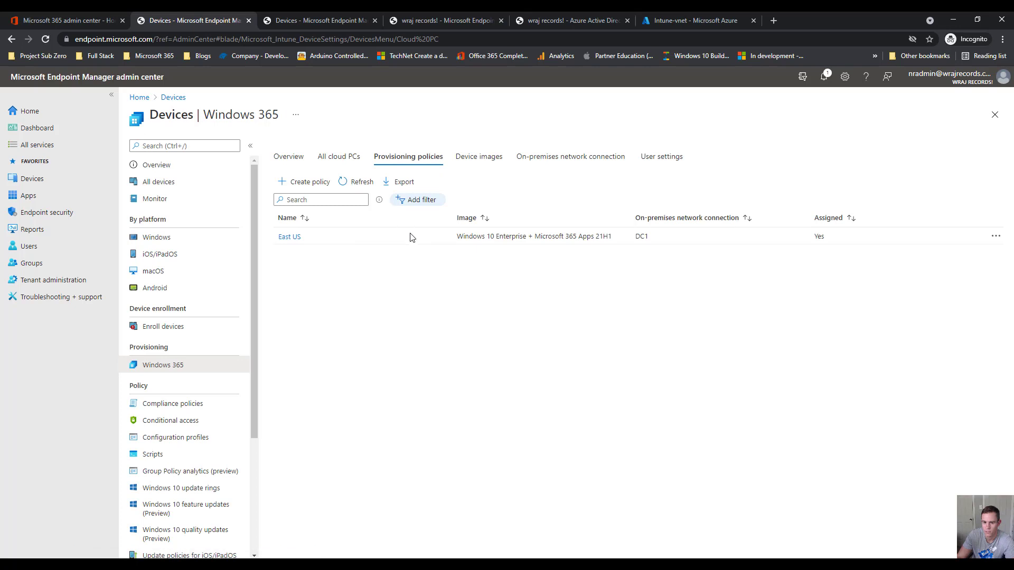
left_click(290, 236)
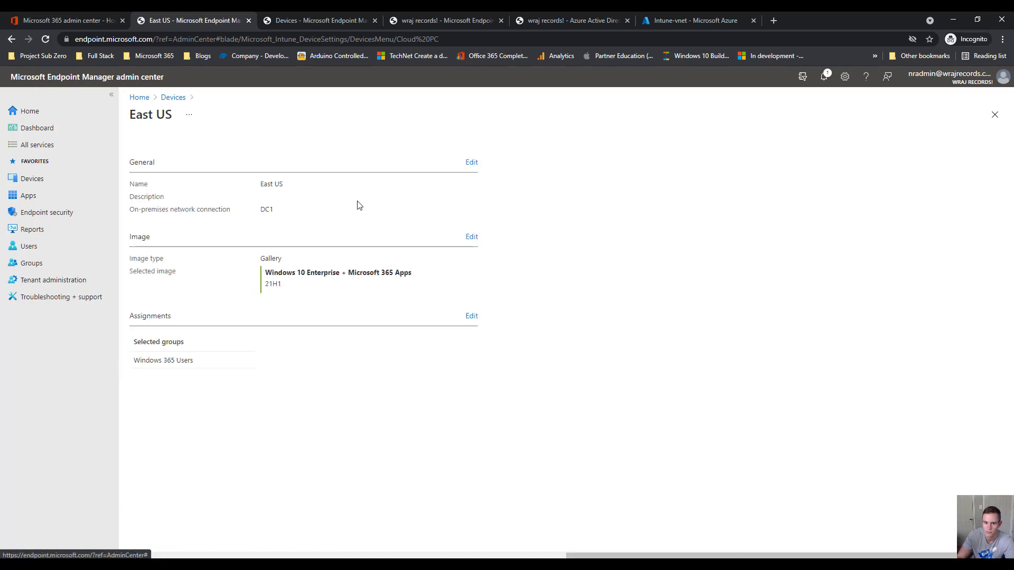
left_click(173, 98)
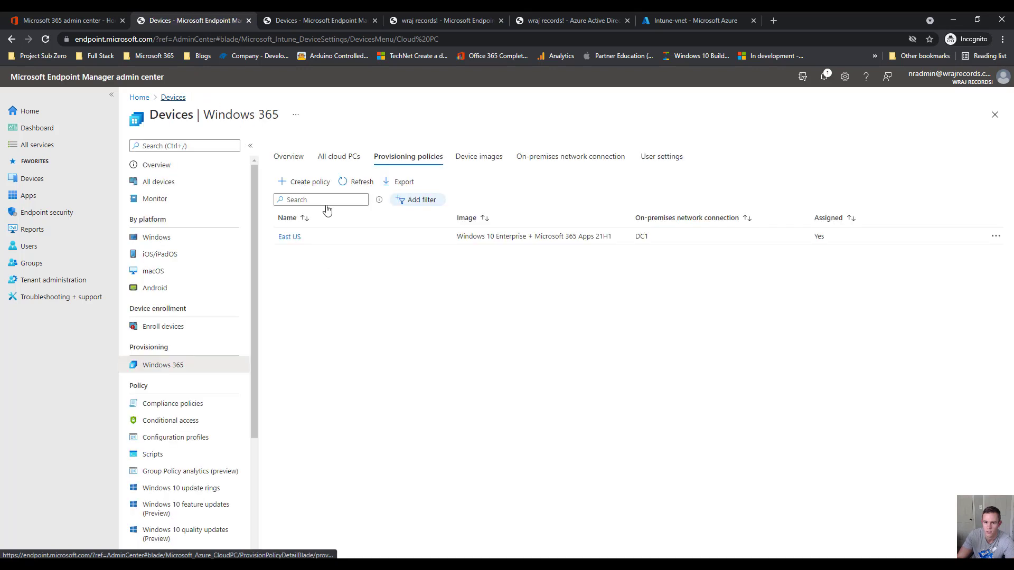
left_click(315, 157)
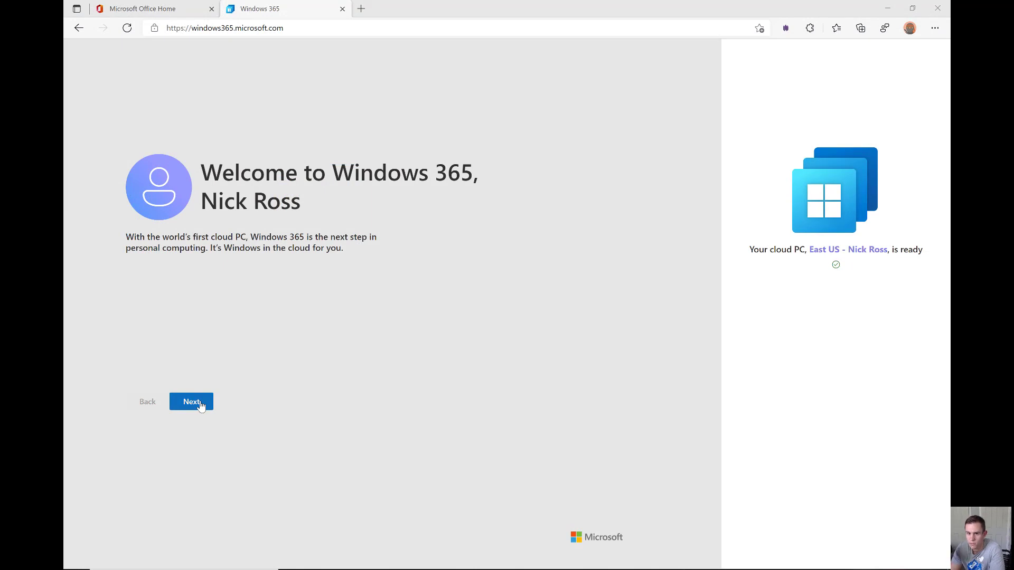
Go through the Windows 365 welcome pages to the Cloud PC ready page and home page
left_click(191, 402)
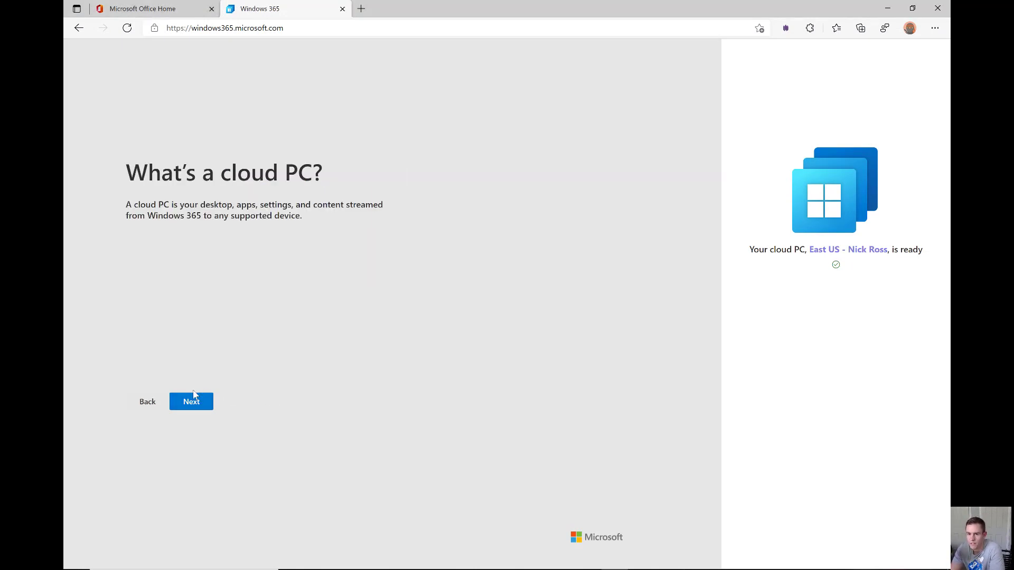
left_click(193, 401)
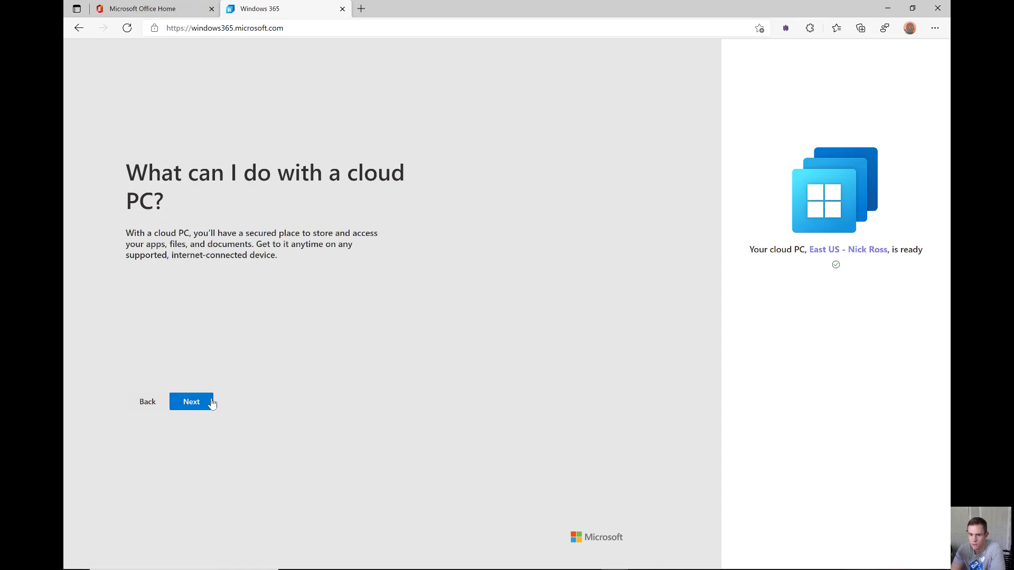
left_click(210, 406)
left_click(210, 408)
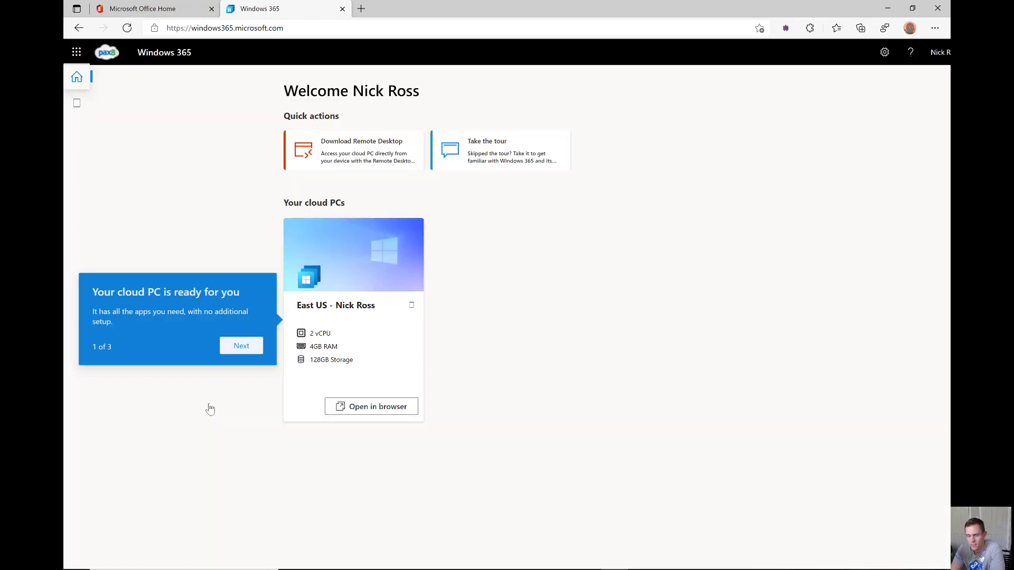
Finish the portal tour and launch the East US Cloud PC in the browser
left_click(245, 350)
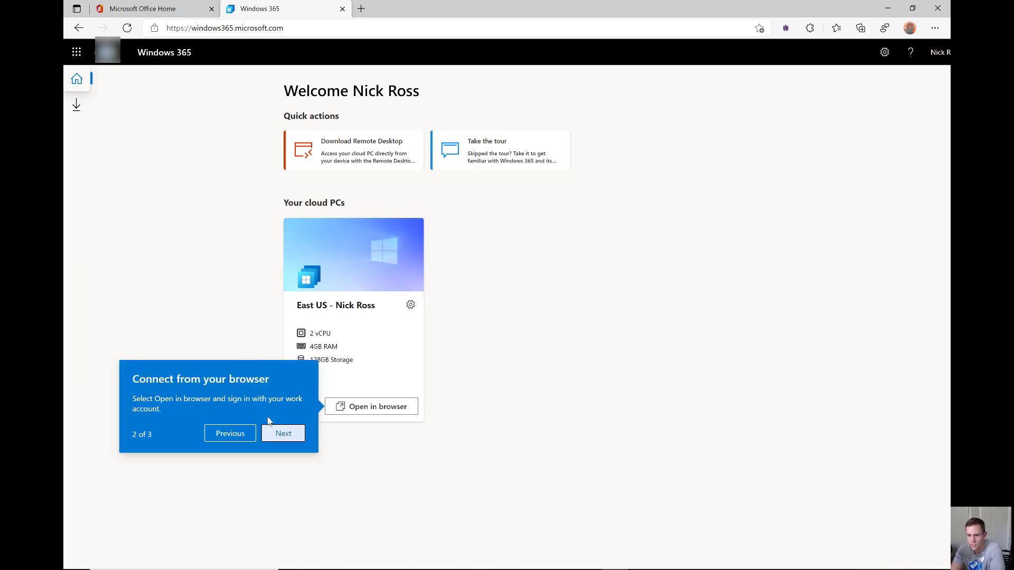
left_click(288, 438)
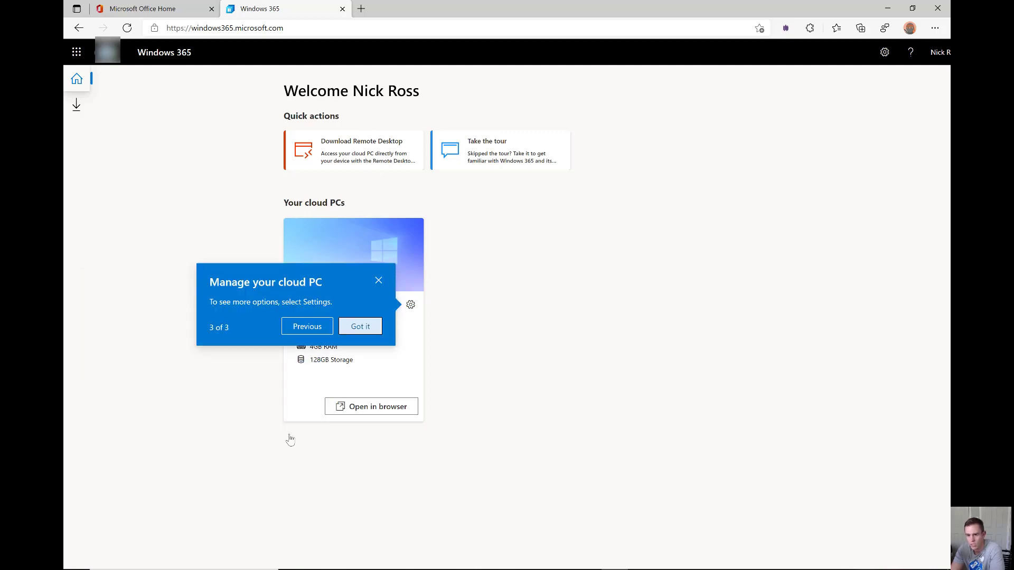
left_click(360, 327)
left_click(372, 407)
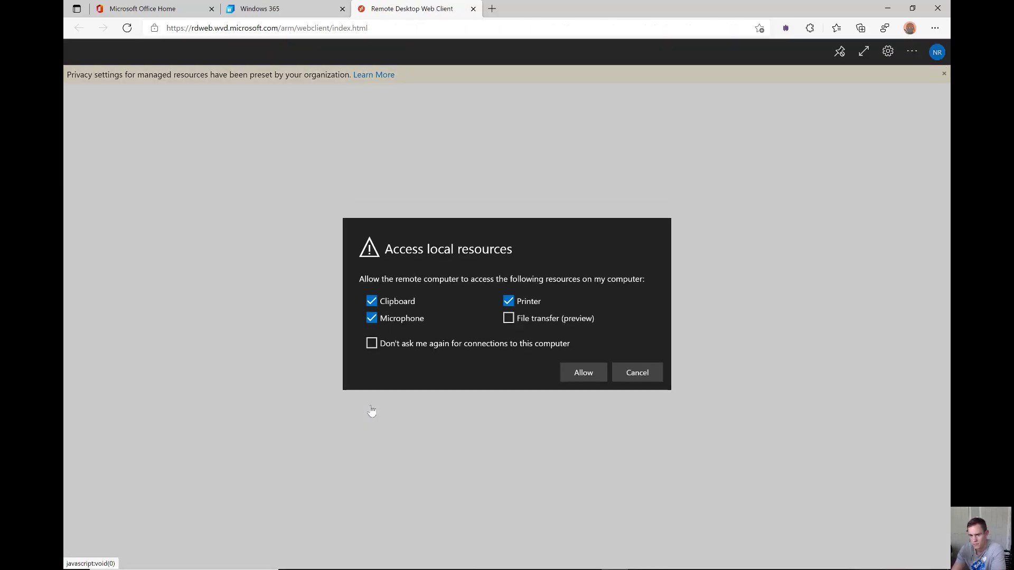
Share clipboard, microphone and printer with the session, and allow Microsoft Teams through Windows Defender Firewall
left_click(577, 375)
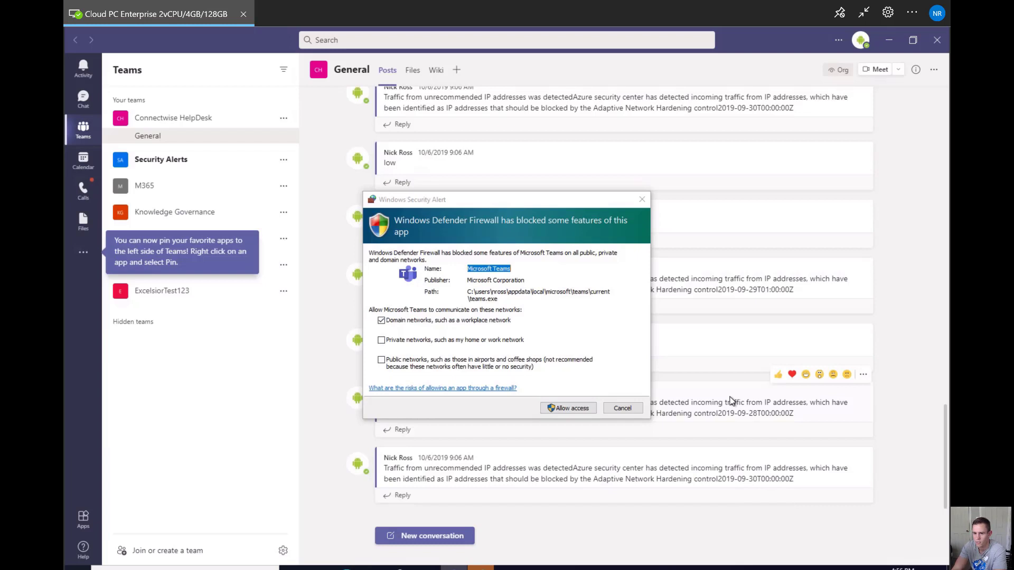
left_click(568, 408)
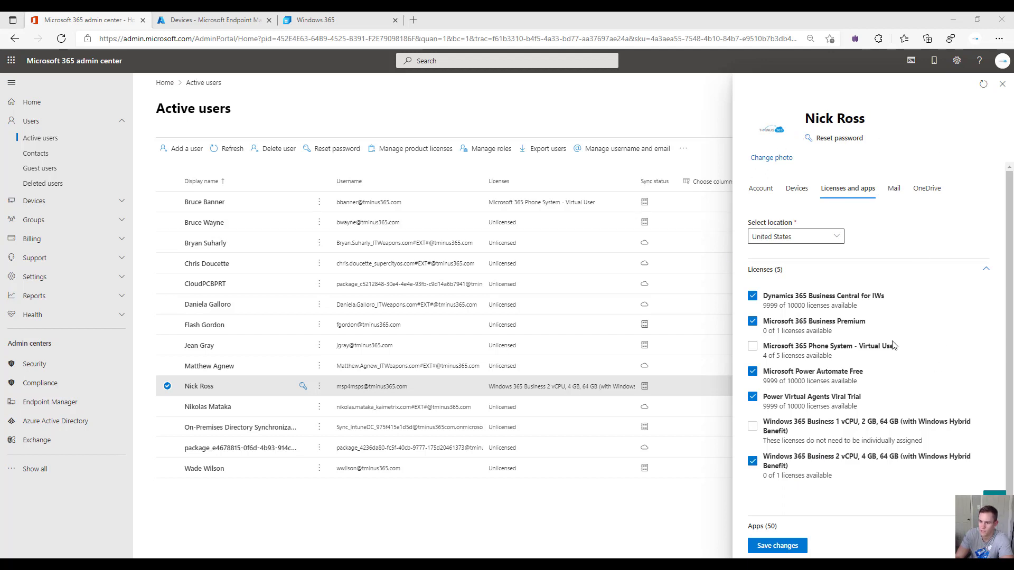
Bring up the Windows 365 portal home listing the 2 vCPU, 4GB RAM, 64GB Cloud PC
left_click(769, 326)
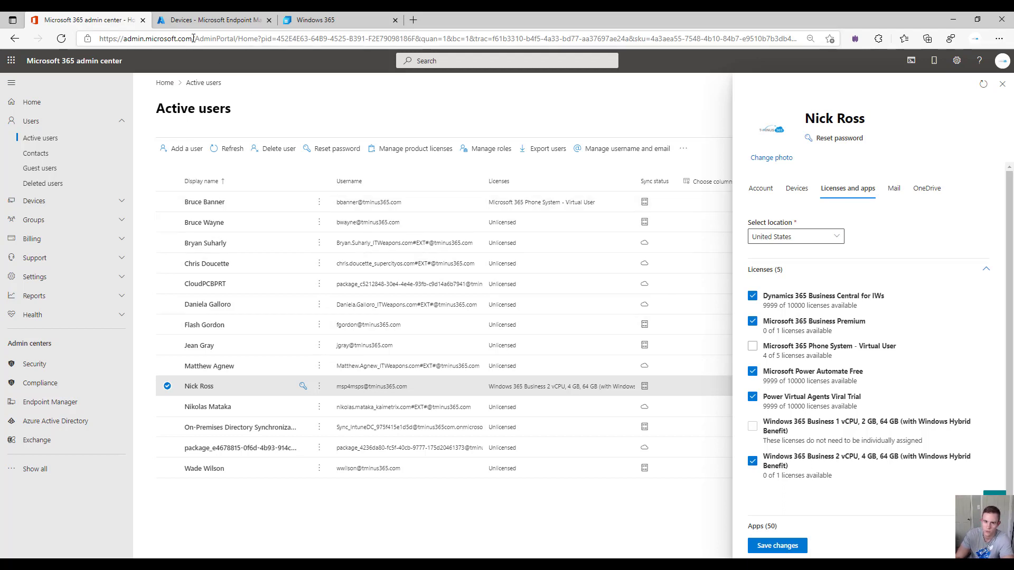
left_click(334, 22)
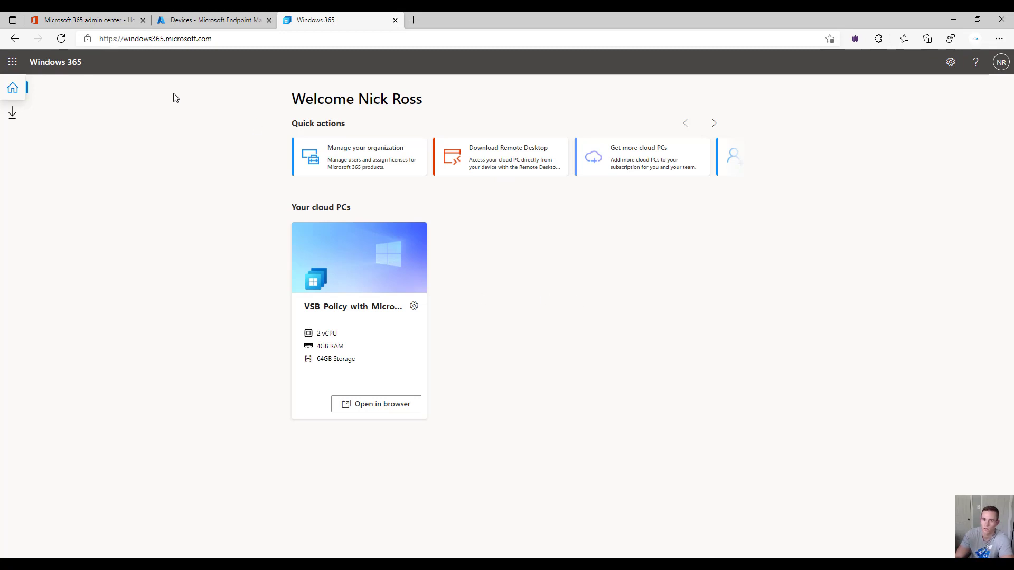
Show Endpoint Manager's All devices list with cloud PC CPC-MSP4MSPS-4V marked Compliant
left_click(212, 39)
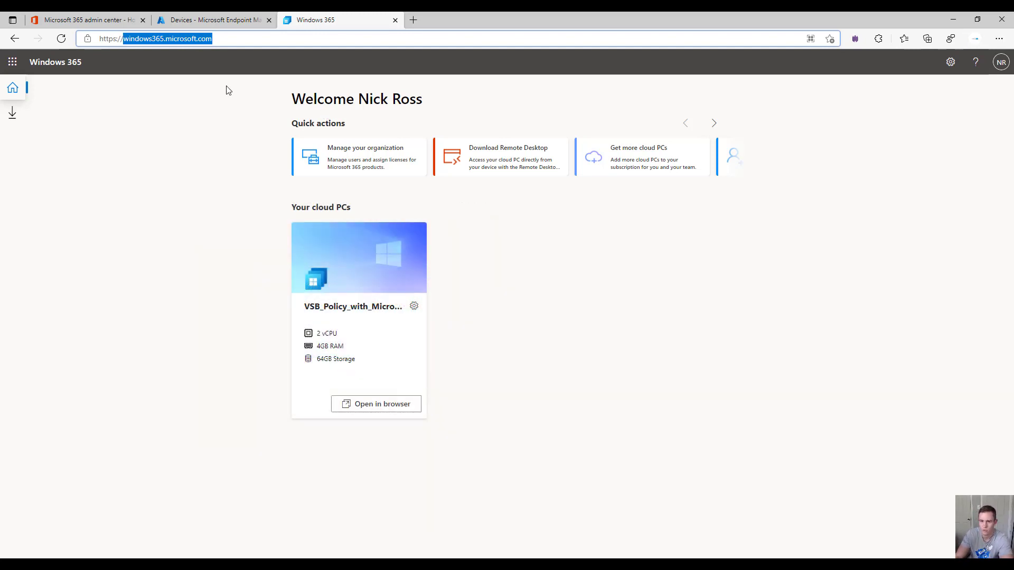
left_click(231, 20)
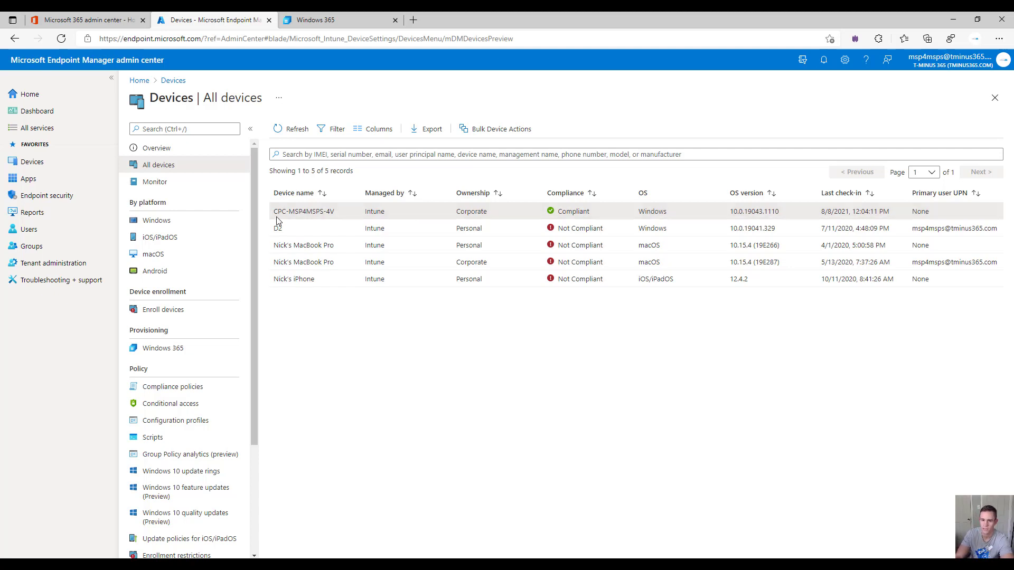
Inspect the new Cloud PC's Managed Apps and Device compliance, then go back to the Devices overview
left_click(323, 212)
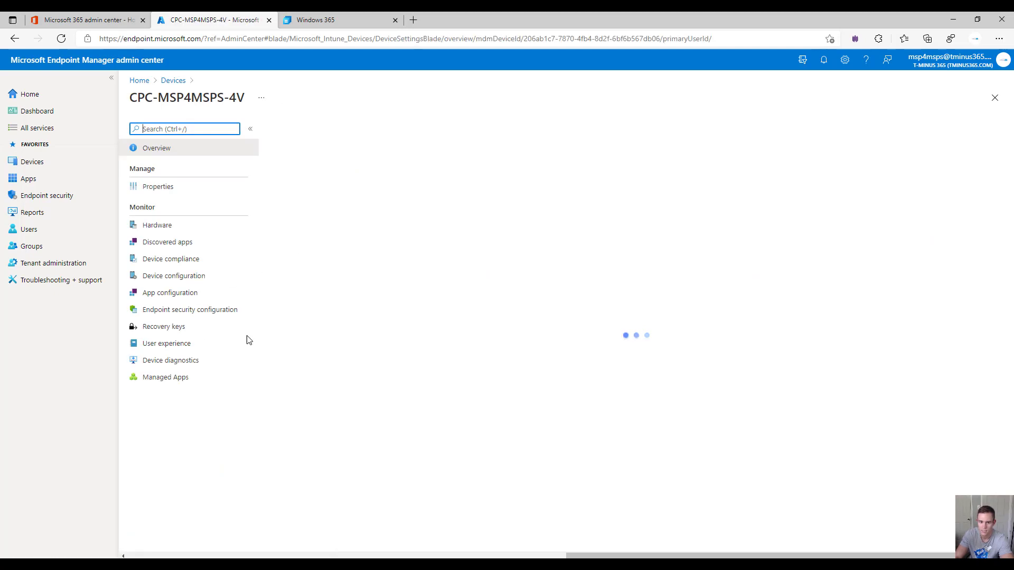
left_click(179, 378)
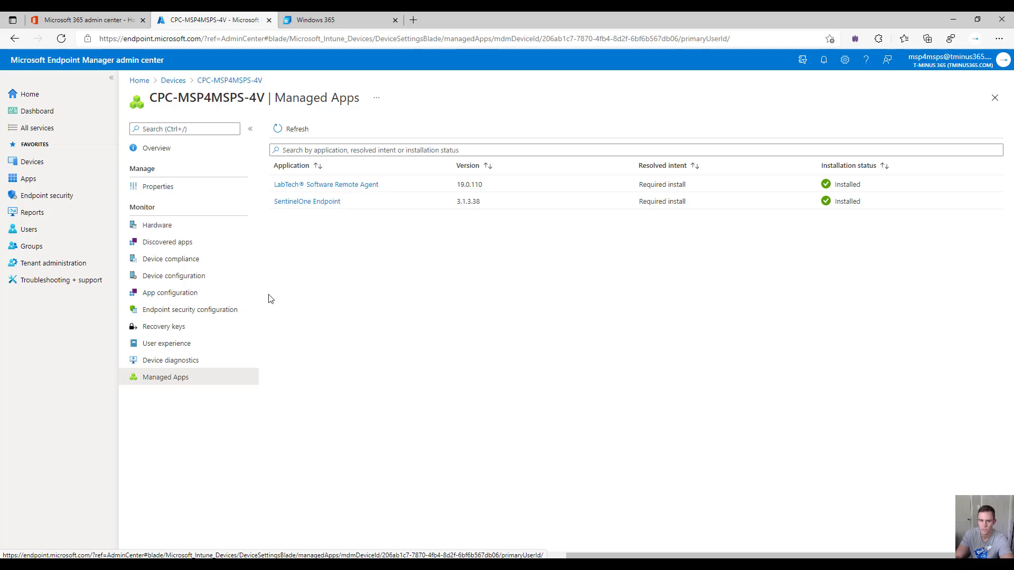
left_click(228, 261)
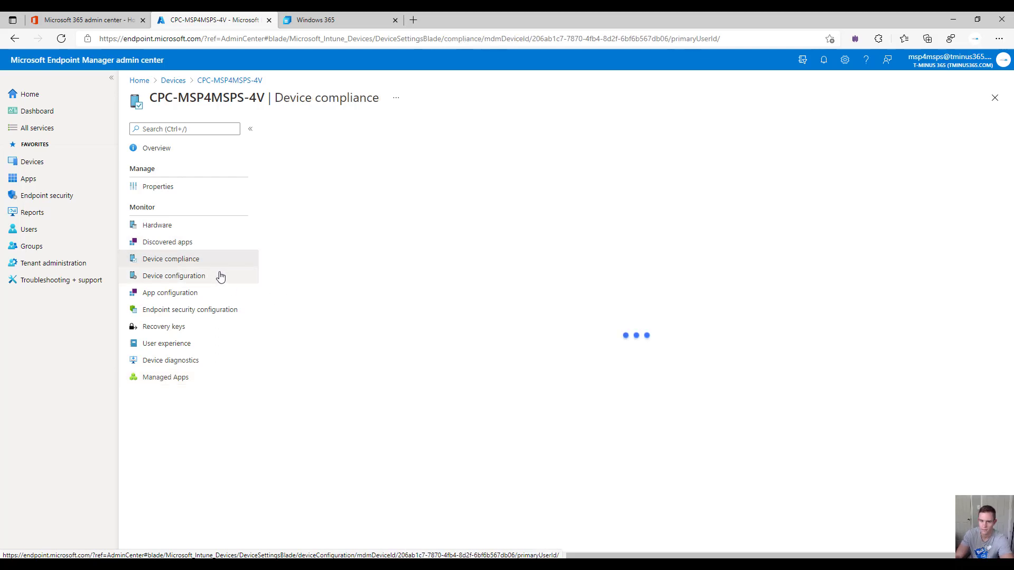
left_click(311, 275)
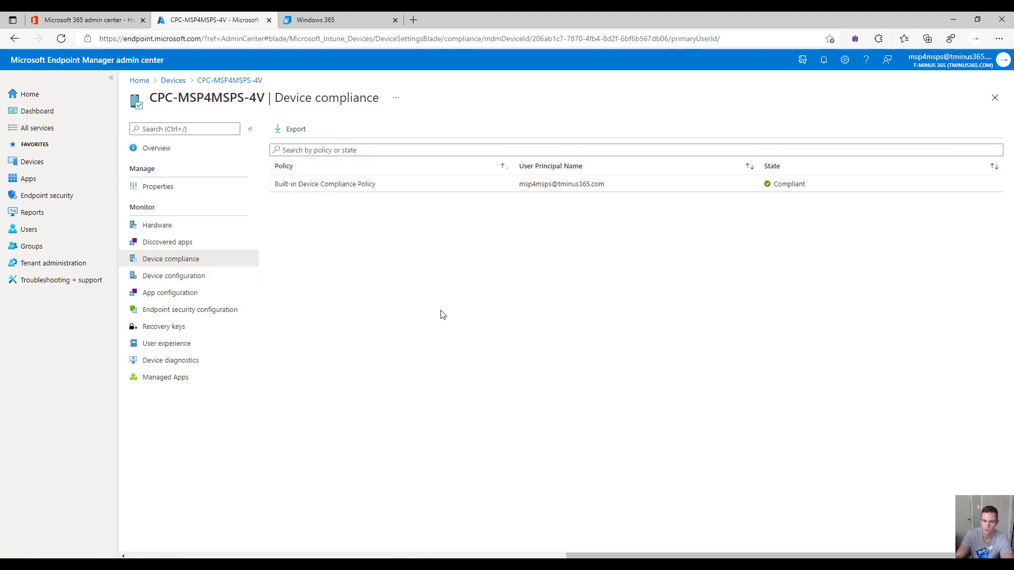
left_click(93, 165)
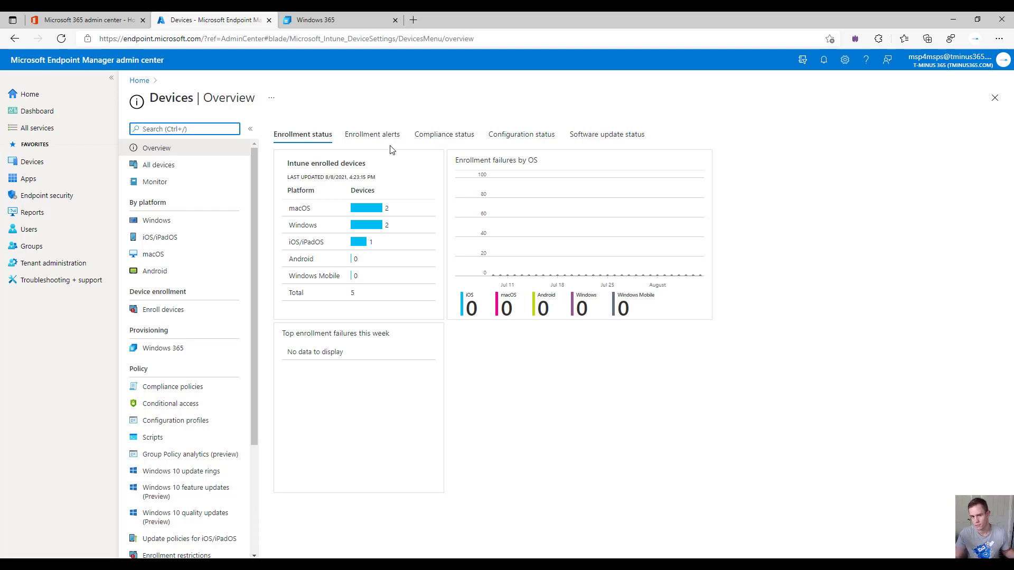
From Windows 365, start the Cloud PC Business session in the browser, allowing local resources and entering the account password
key("ctrl+Tab")
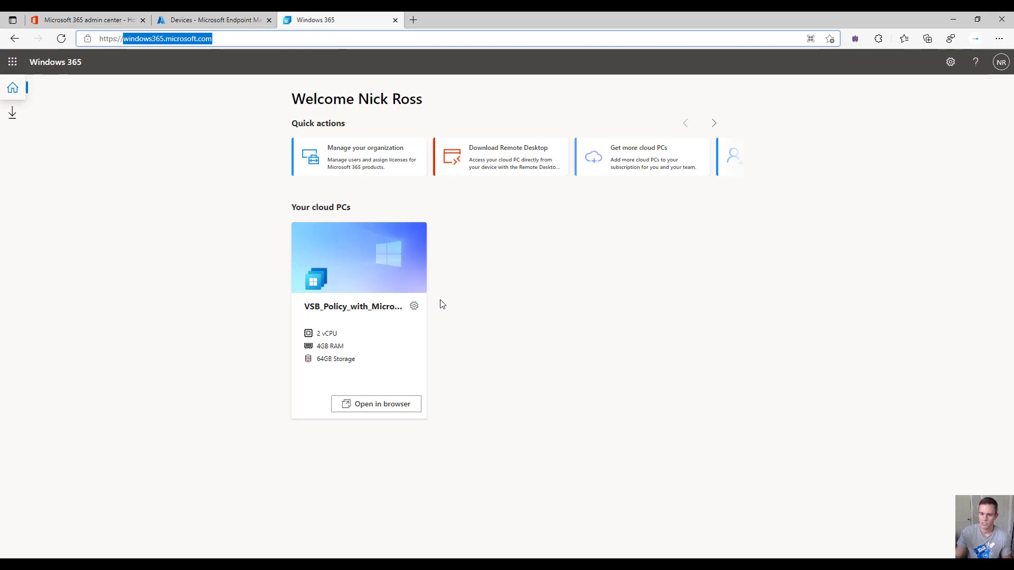
left_click(374, 406)
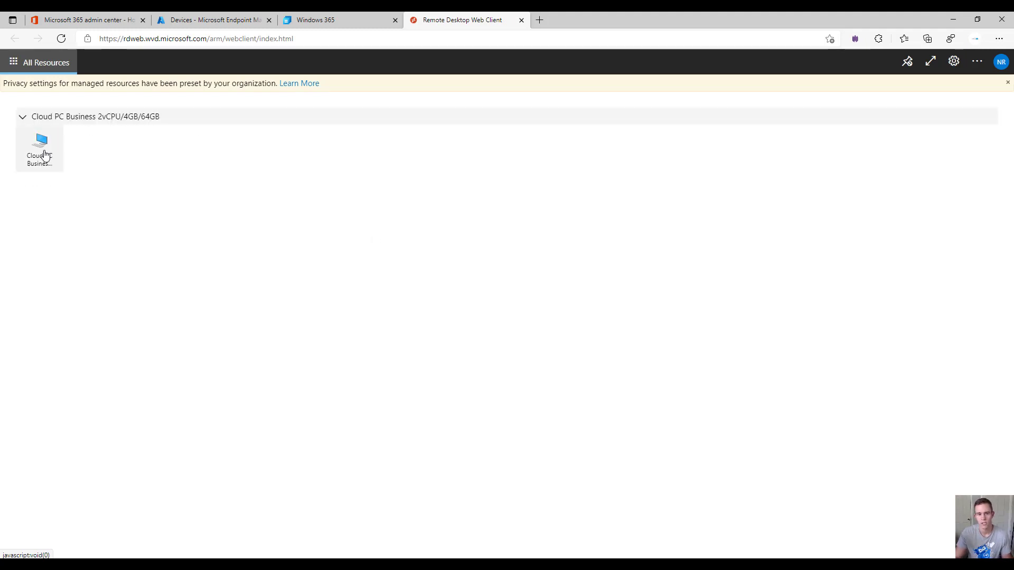
left_click(41, 153)
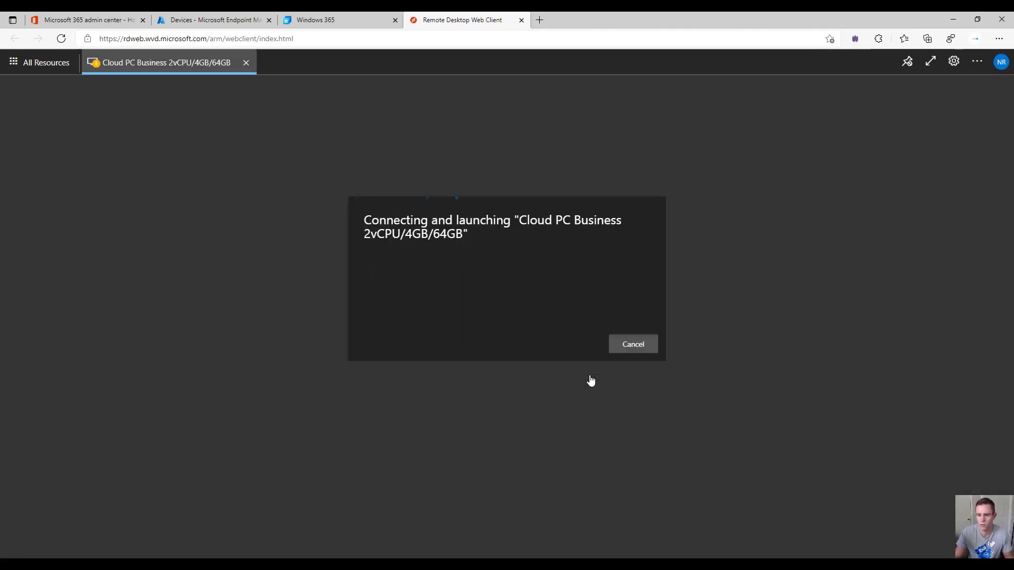
left_click(589, 378)
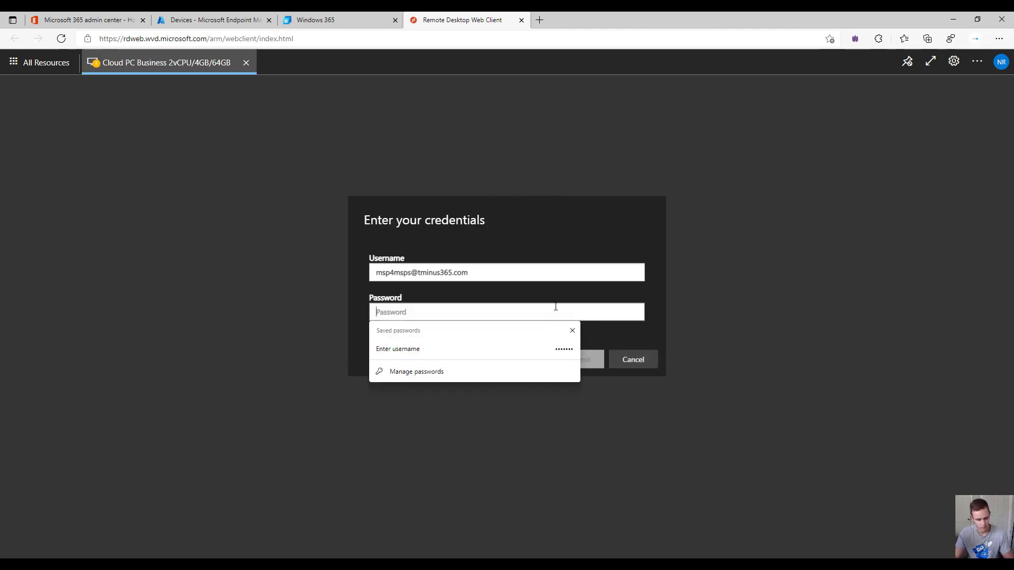
type("****")
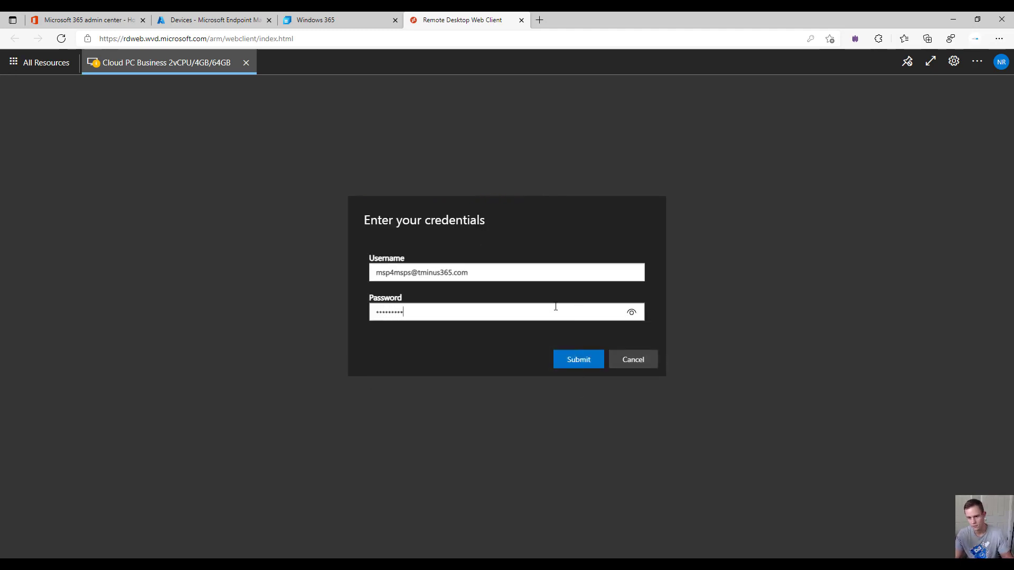
key("Return")
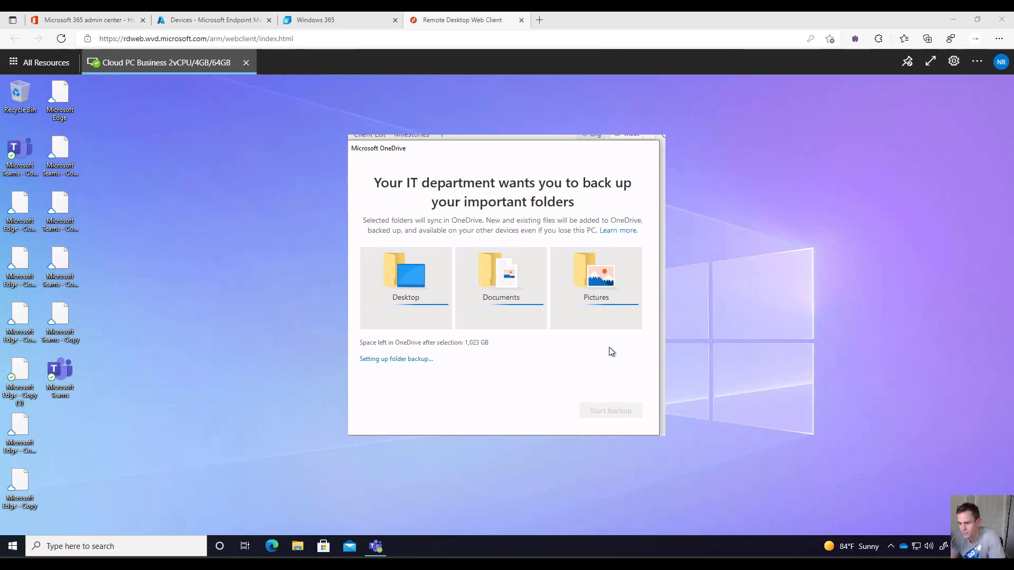
left_click(316, 18)
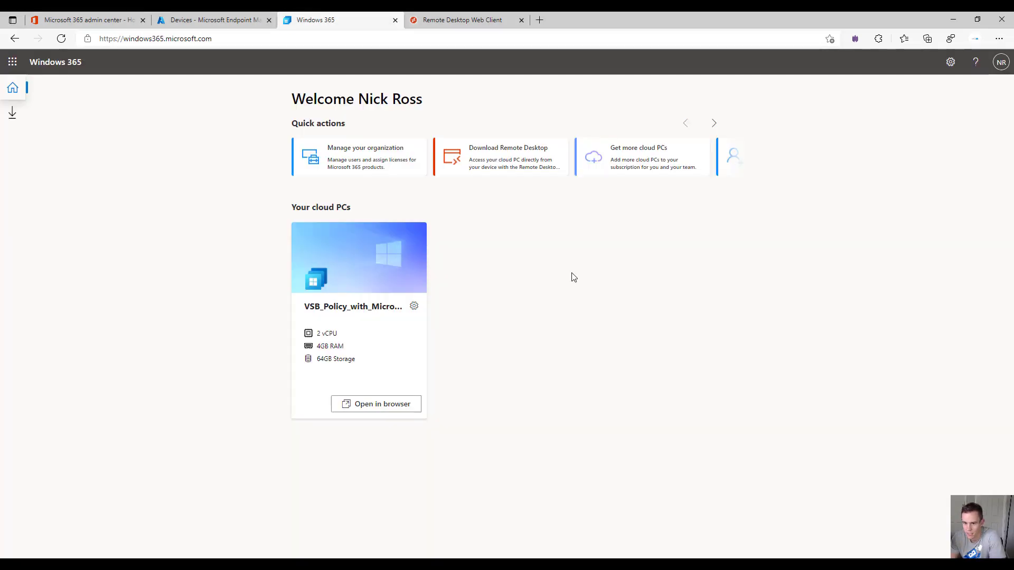
left_click(414, 306)
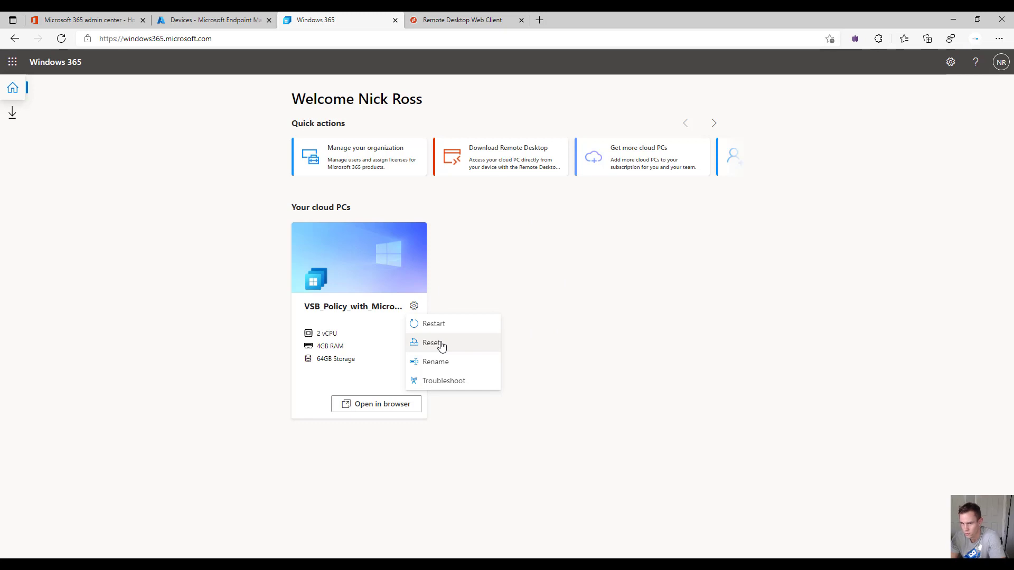
left_click(435, 26)
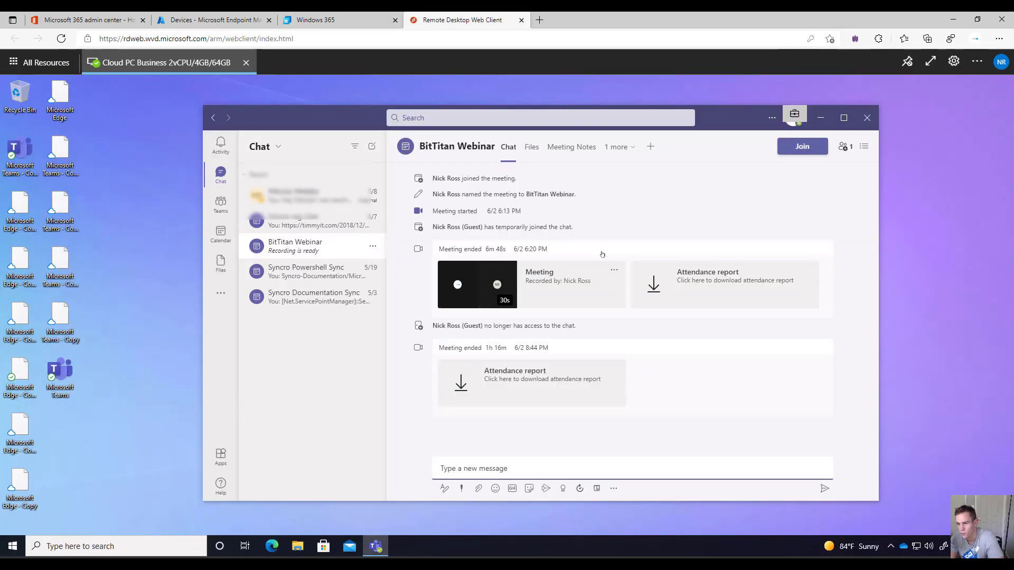